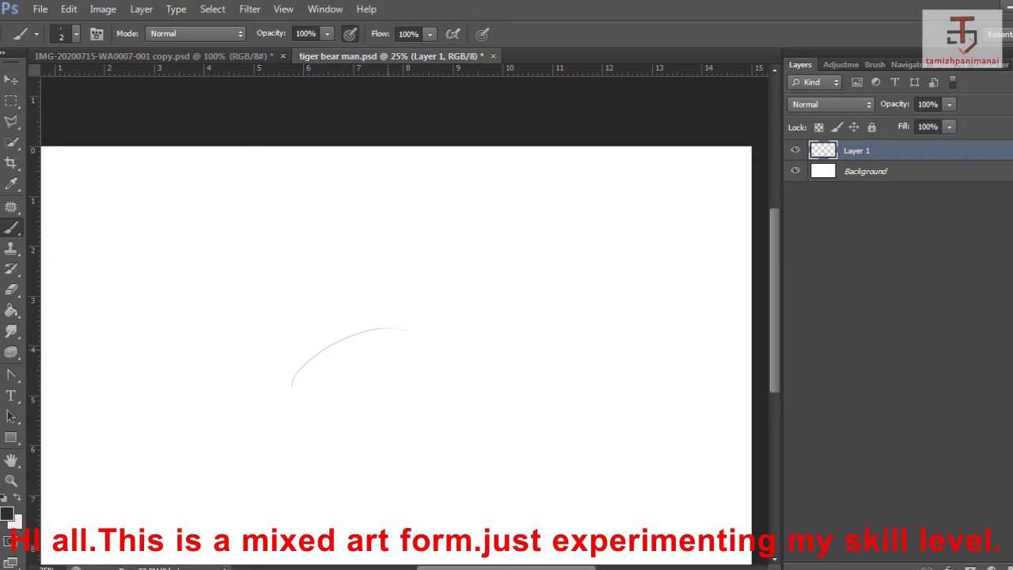
Sketch a rounded triangular nose with two slanted nostrils on Layer 1 using the 2 px brush.
left_click_drag(315, 337, 387, 306)
key("ctrl+z")
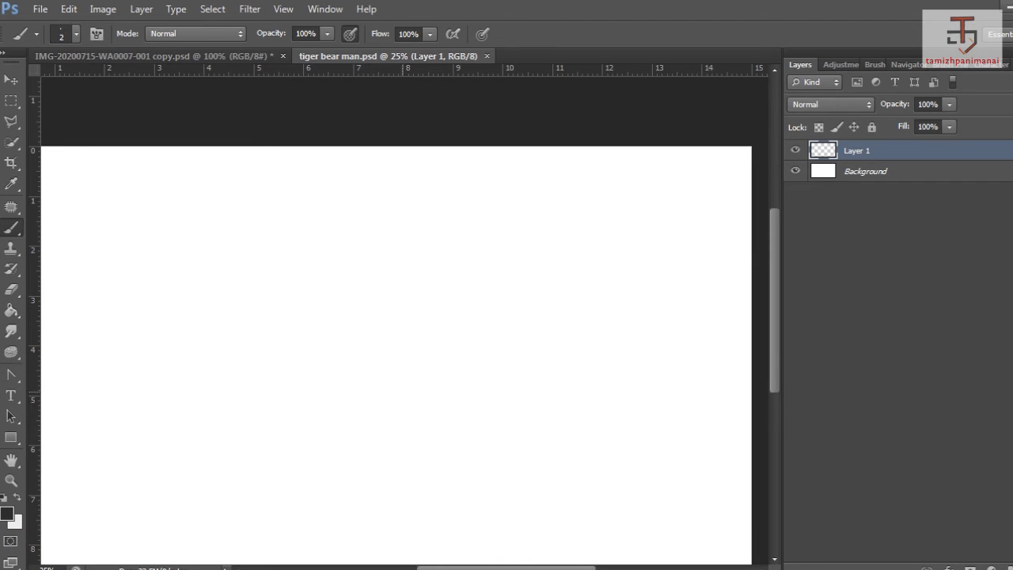
mouse_move(408, 390)
left_mouse_down()
mouse_move(519, 375)
mouse_move(508, 435)
left_mouse_up()
left_click_drag(410, 413, 456, 468)
mouse_move(508, 435)
left_mouse_down()
mouse_move(494, 467)
mouse_move(459, 480)
left_mouse_up()
left_click_drag(427, 407, 455, 441)
left_click_drag(511, 394, 493, 434)
Set the foreground colour to black (000000) and the brush size to 3 px.
left_click(7, 514)
left_click(497, 482)
left_click(871, 274)
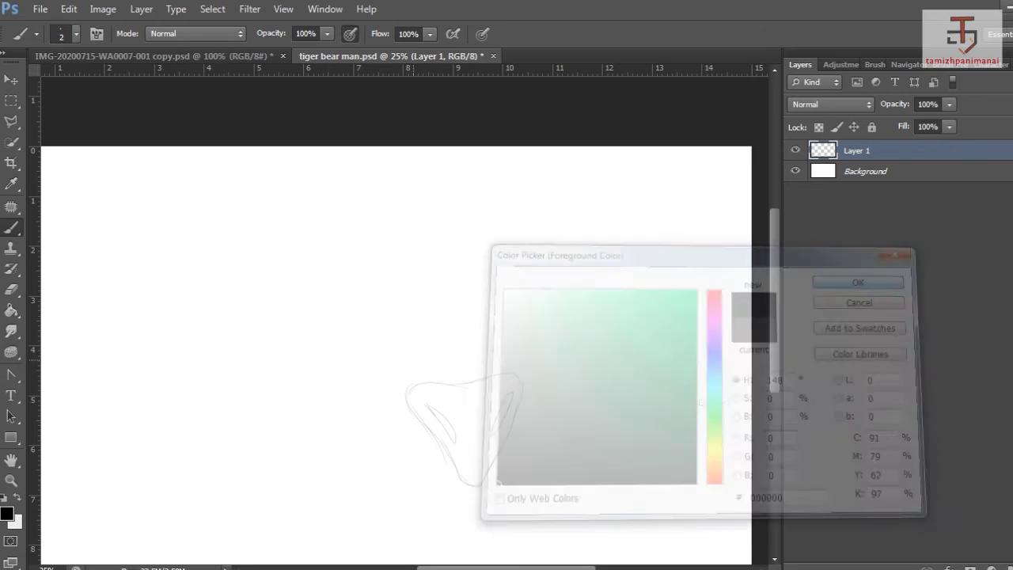
right_click(408, 394)
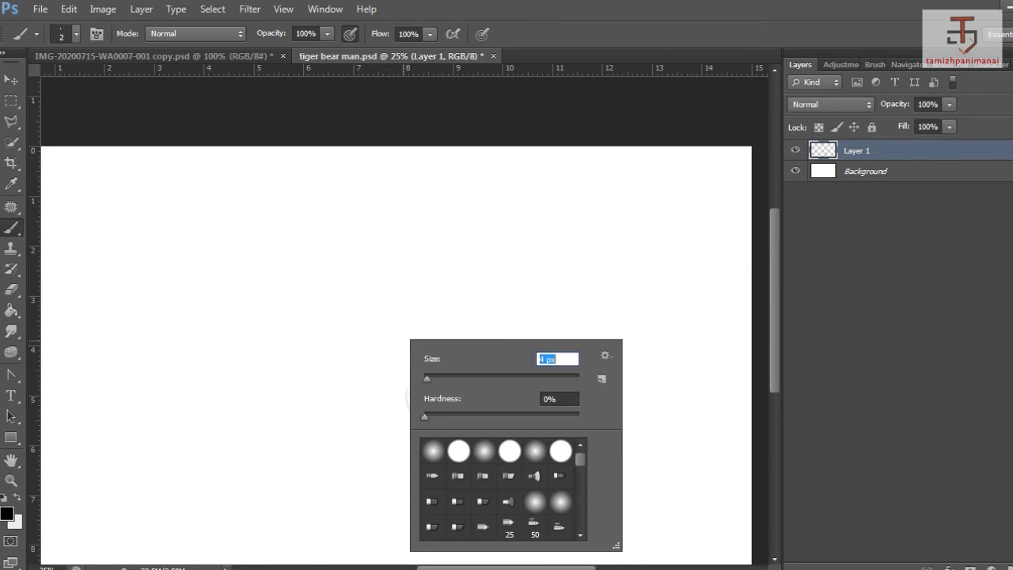
Retrace the nose outline and the left nostril with darker lines.
left_click_drag(405, 333, 380, 465)
key("ctrl+z")
mouse_move(407, 391)
left_mouse_down()
mouse_move(422, 419)
mouse_move(433, 384)
mouse_move(422, 422)
left_mouse_up()
key("ctrl+alt+z")
key("ctrl+alt+z")
mouse_move(427, 385)
left_mouse_down()
mouse_move(501, 377)
mouse_move(522, 399)
mouse_move(514, 433)
left_mouse_up()
mouse_move(422, 424)
left_mouse_down()
mouse_move(478, 484)
mouse_move(499, 453)
left_mouse_up()
key("ctrl+z")
left_click_drag(426, 406, 450, 424)
scroll(396, 317, "down", 2)
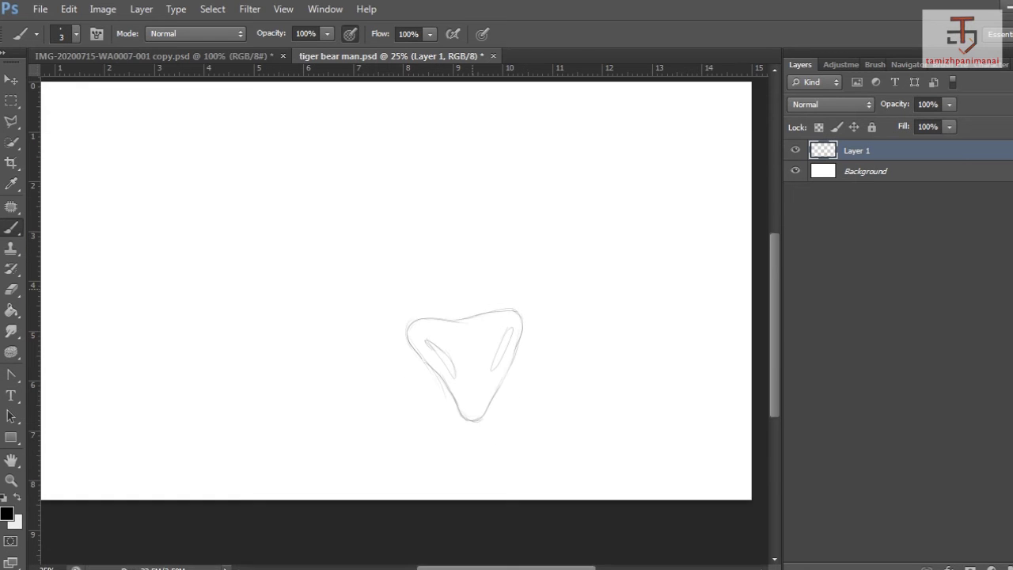
Move the nose sketch up and draw the muzzle curves beneath it, with a rounded pad on the left side.
left_click_drag(469, 331, 437, 228, "ctrl")
mouse_move(433, 321)
left_mouse_down()
mouse_move(374, 328)
mouse_move(332, 293)
mouse_move(320, 260)
mouse_move(504, 315)
mouse_move(528, 298)
mouse_move(540, 222)
left_mouse_up()
mouse_move(277, 259)
left_mouse_down()
mouse_move(325, 259)
mouse_move(326, 306)
mouse_move(379, 350)
mouse_move(415, 357)
mouse_move(442, 309)
left_mouse_up()
mouse_move(338, 294)
left_mouse_down()
mouse_move(366, 336)
mouse_move(347, 295)
mouse_move(394, 291)
left_mouse_up()
key("ctrl+z")
mouse_move(345, 321)
left_mouse_down()
mouse_move(366, 332)
mouse_move(428, 307)
left_mouse_up()
Erase the overlapping lines in the left pad at 100% eraser opacity and sketch the narrow right pad with a line rising above it.
key("e")
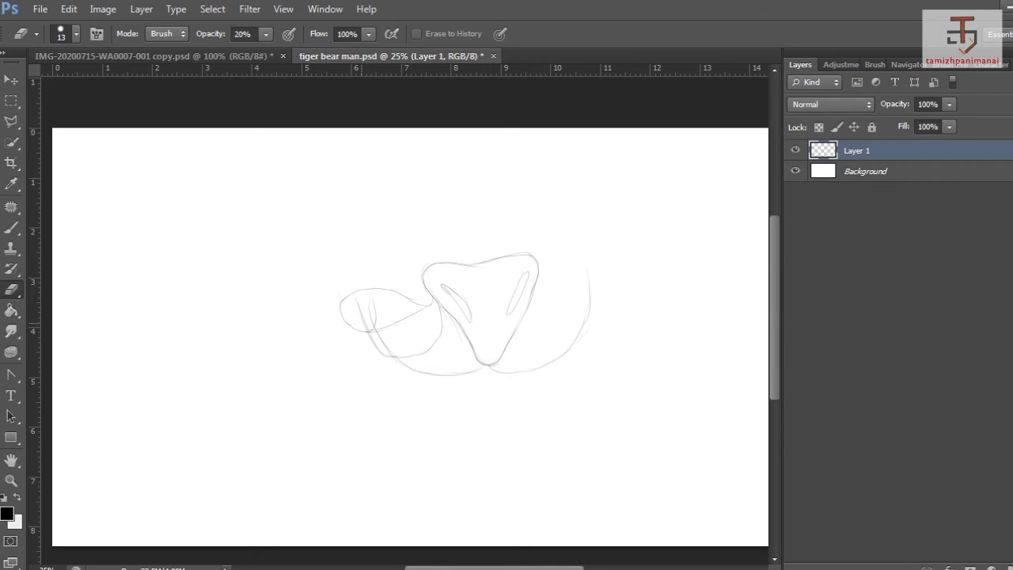
left_click_drag(266, 34, 338, 46)
key("b")
left_click_drag(532, 306, 596, 316)
key("e")
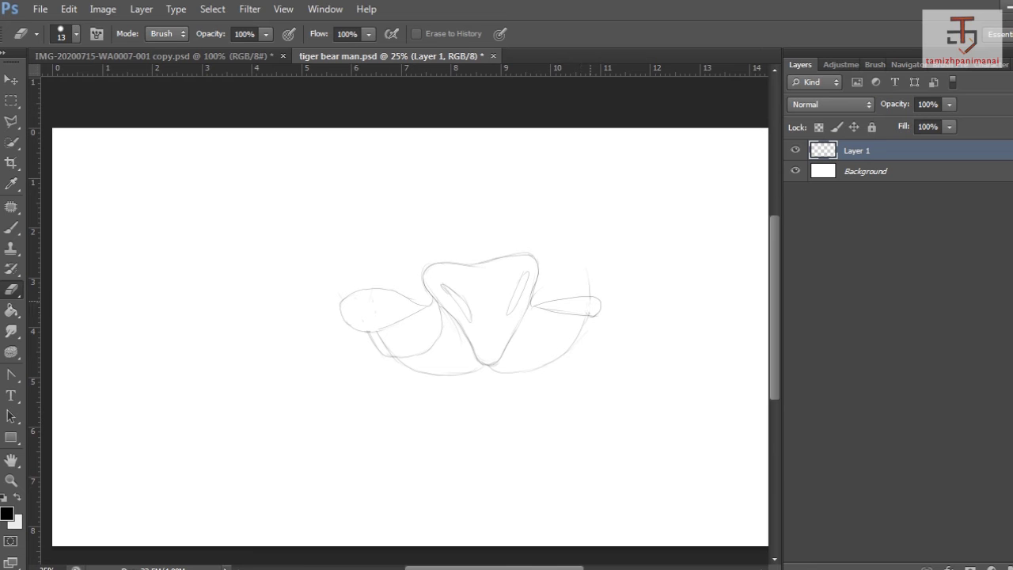
key("b")
left_click_drag(586, 244, 594, 295)
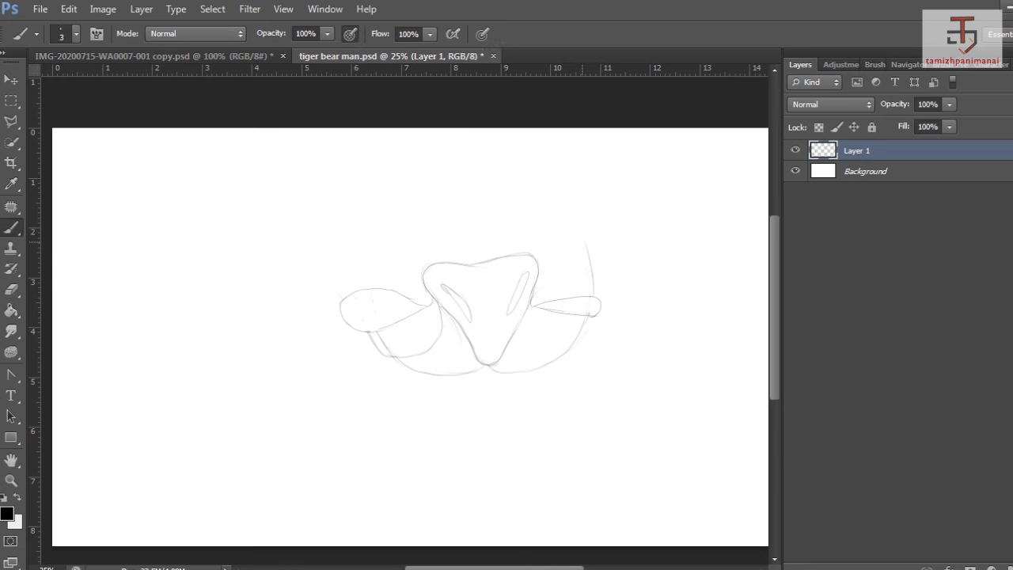
Sketch the left lip fold and a long upper fang hanging from each side of the muzzle.
scroll(410, 329, "down", 1)
mouse_move(398, 348)
left_mouse_down()
mouse_move(345, 319)
mouse_move(326, 332)
mouse_move(399, 387)
mouse_move(432, 382)
mouse_move(432, 362)
mouse_move(407, 406)
mouse_move(433, 403)
mouse_move(428, 440)
left_mouse_up()
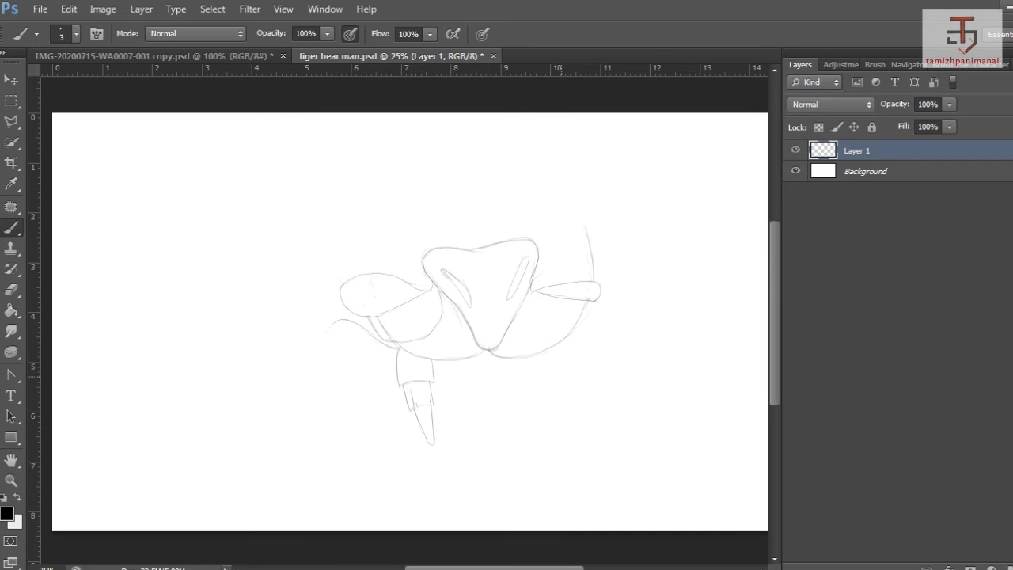
left_click_drag(546, 353, 548, 379)
mouse_move(573, 332)
left_mouse_down()
mouse_move(575, 373)
mouse_move(548, 378)
mouse_move(552, 407)
mouse_move(565, 399)
mouse_move(558, 439)
mouse_move(574, 397)
left_mouse_up()
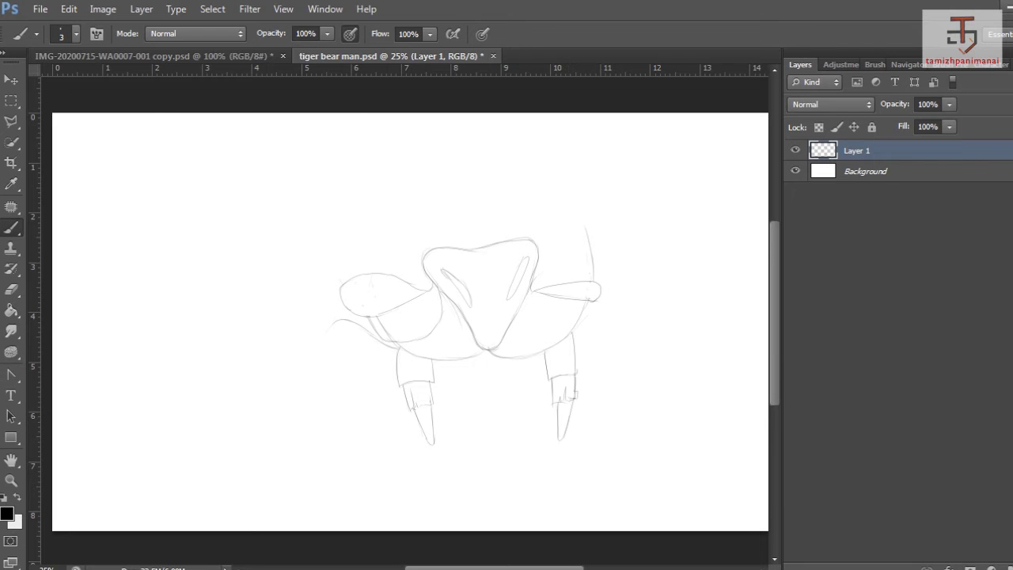
Scale the whole muzzle sketch down slightly with Free Transform and reposition it.
scroll(410, 306, "down", 1)
mouse_move(602, 252)
left_mouse_down()
mouse_move(600, 195)
mouse_move(568, 220)
left_mouse_up()
key("ctrl+t")
left_click_drag(483, 246, 493, 236)
key("Return")
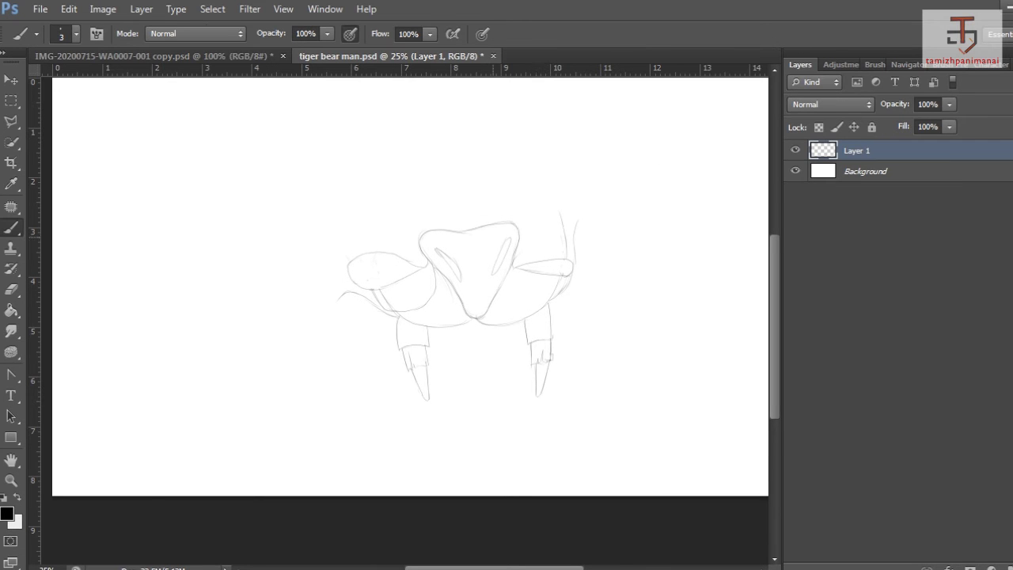
Sketch two leaf-shaped eyes above the muzzle, with contour lines running down from them towards the nose.
left_click_drag(542, 197, 521, 156)
key("ctrl+alt+z")
key("ctrl+alt+z")
key("ctrl+alt+z")
key("ctrl+shift+z")
mouse_move(306, 148)
left_mouse_down()
mouse_move(365, 174)
mouse_move(327, 171)
mouse_move(380, 190)
left_mouse_up()
mouse_move(521, 162)
left_mouse_down()
mouse_move(540, 127)
mouse_move(543, 151)
mouse_move(528, 161)
left_mouse_up()
left_click_drag(329, 172, 348, 172)
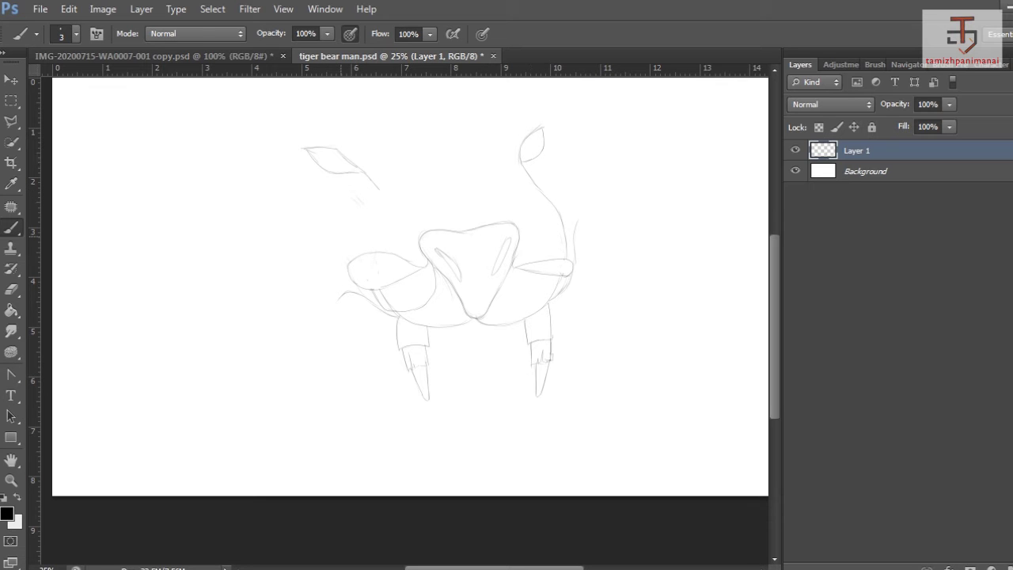
Extend the left bridge line down to the cheek pad and add small jagged upper teeth along the lip.
left_click_drag(479, 567, 469, 567)
mouse_move(442, 198)
left_mouse_down()
mouse_move(462, 220)
mouse_move(445, 241)
left_mouse_up()
key("ctrl+z")
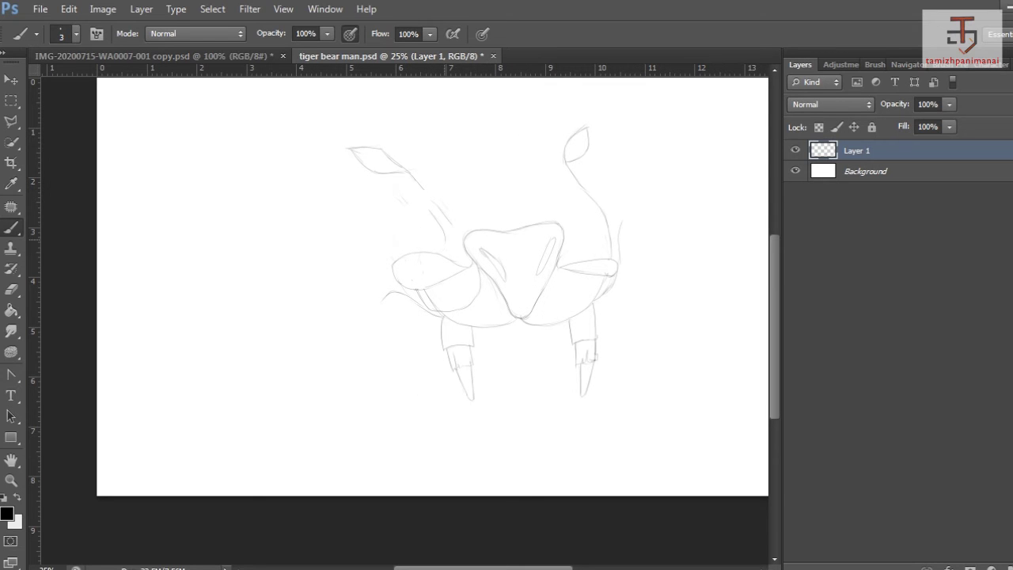
mouse_move(423, 310)
left_mouse_down()
mouse_move(431, 326)
mouse_move(409, 327)
left_mouse_up()
mouse_move(481, 330)
left_mouse_down()
mouse_move(486, 342)
mouse_move(547, 339)
left_mouse_up()
Sketch the left jaw line and the two lower fangs.
left_click_drag(386, 359, 436, 419)
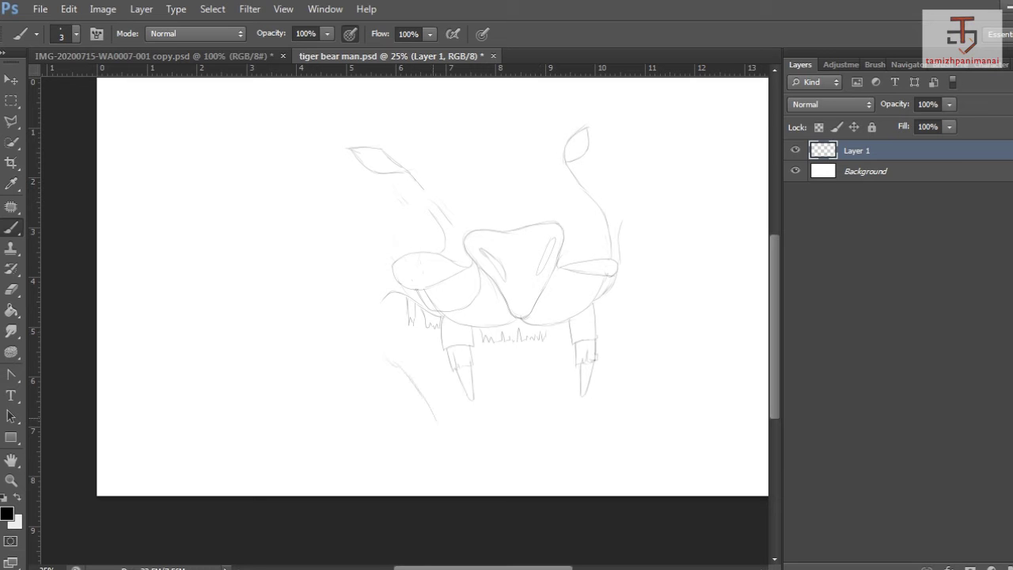
left_click_drag(452, 384, 463, 424)
mouse_move(453, 372)
left_mouse_down()
mouse_move(479, 425)
mouse_move(467, 428)
mouse_move(490, 431)
left_mouse_up()
mouse_move(588, 400)
left_mouse_down()
mouse_move(581, 422)
mouse_move(596, 372)
mouse_move(598, 424)
mouse_move(578, 423)
mouse_move(598, 424)
left_mouse_up()
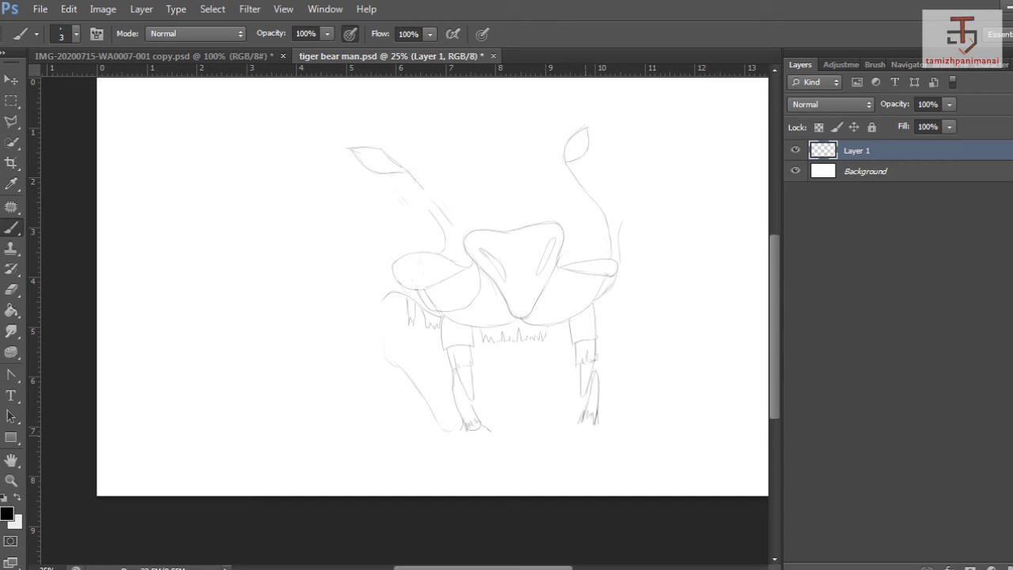
Sketch a row of small pointed lower teeth between the lower fangs.
key("e")
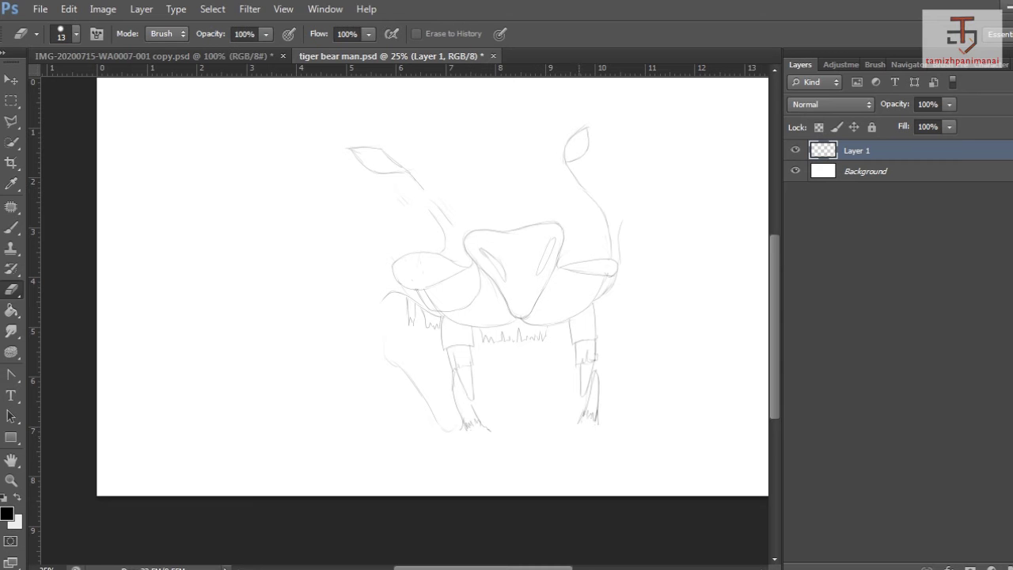
key("b")
mouse_move(517, 425)
left_mouse_down()
mouse_move(523, 407)
mouse_move(550, 426)
left_mouse_up()
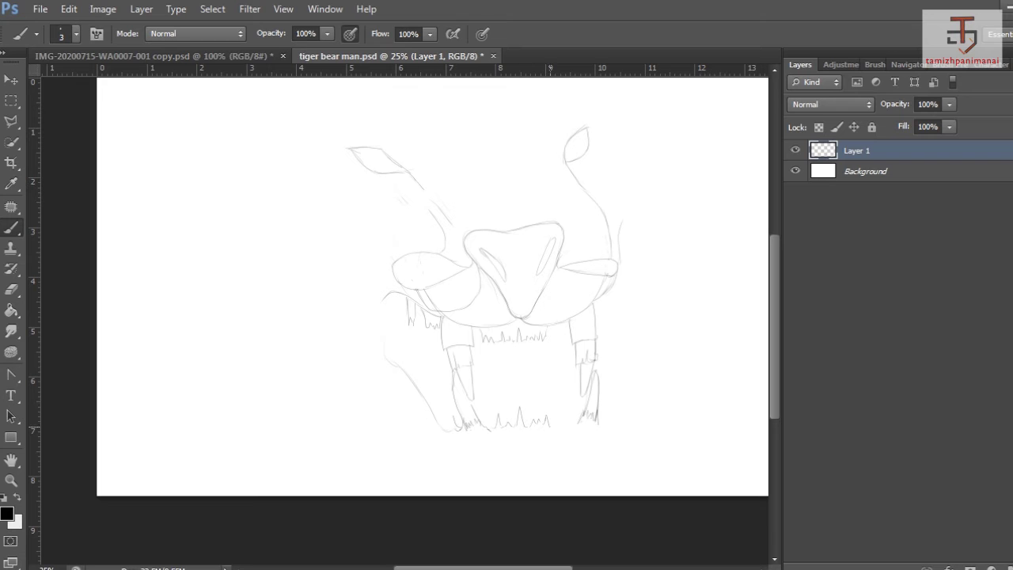
Sketch jagged back teeth inside the mouth on both sides.
left_click_drag(551, 370, 571, 396)
mouse_move(542, 361)
left_mouse_down()
mouse_move(542, 341)
mouse_move(563, 387)
mouse_move(579, 373)
left_mouse_up()
mouse_move(453, 399)
left_mouse_down()
mouse_move(449, 419)
mouse_move(440, 368)
left_mouse_up()
mouse_move(443, 370)
left_mouse_down()
mouse_move(449, 361)
mouse_move(436, 368)
mouse_move(433, 358)
left_mouse_up()
Draw the inner left edge of the mouth and the gum line curving beneath the lower teeth.
left_click_drag(410, 310, 404, 352)
left_click_drag(409, 347, 456, 441)
mouse_move(429, 407)
left_mouse_down()
mouse_move(446, 441)
mouse_move(557, 442)
mouse_move(601, 422)
left_mouse_up()
Outline the lower lip beneath the gum line and add a tooth beside the right upper fang.
key("e")
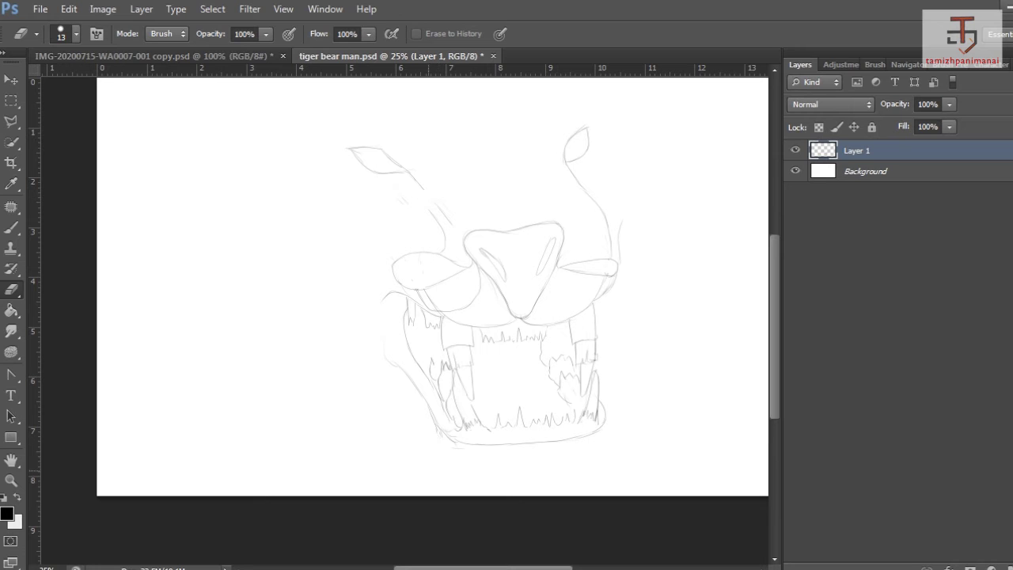
key("b")
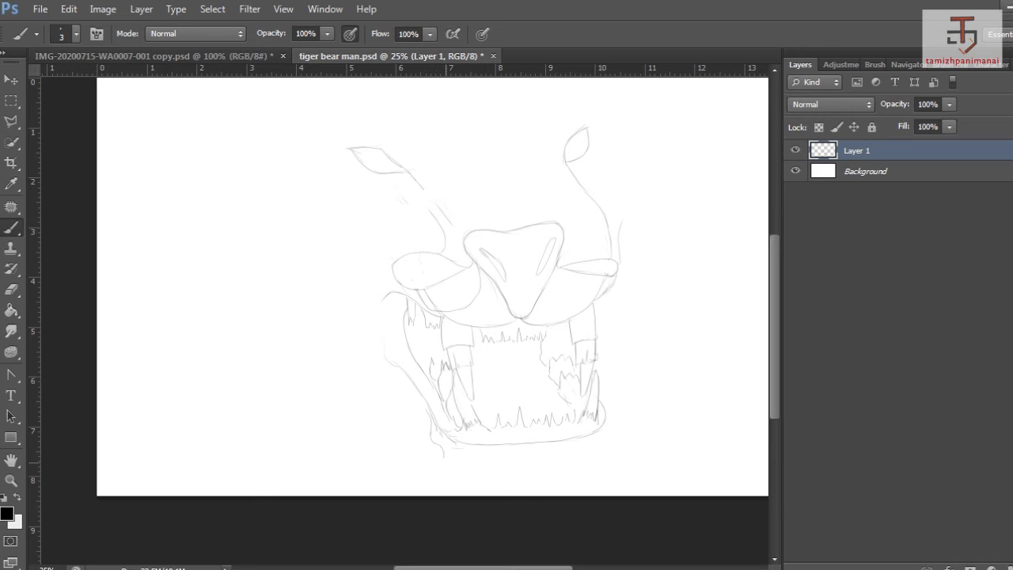
mouse_move(441, 461)
left_mouse_down()
mouse_move(616, 441)
mouse_move(608, 415)
left_mouse_up()
left_click_drag(561, 353, 566, 350)
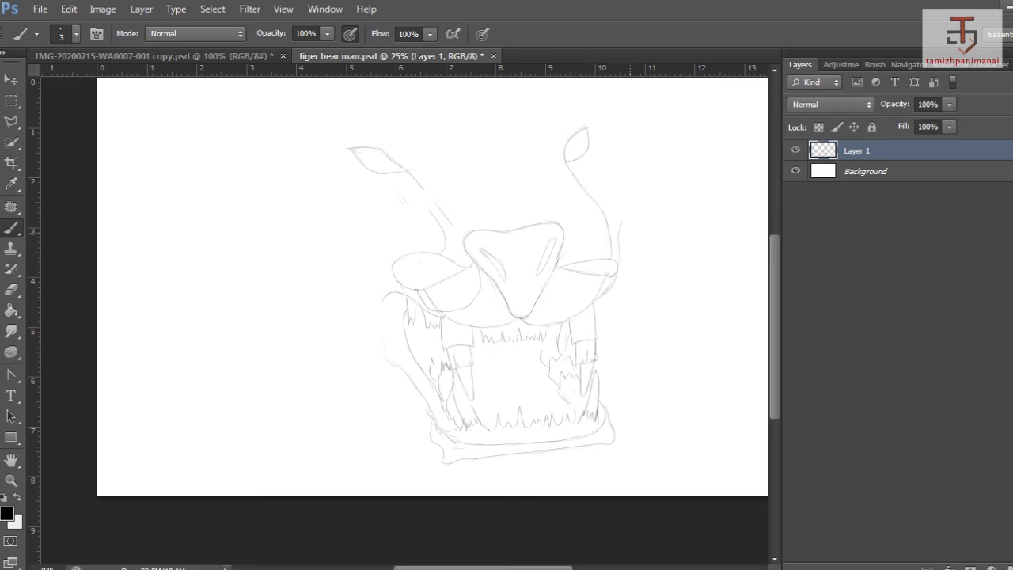
mouse_move(282, 98)
left_mouse_down()
mouse_move(277, 140)
mouse_move(301, 227)
mouse_move(377, 342)
left_mouse_up()
scroll(432, 316, "up", 2)
key("e")
mouse_move(278, 186)
left_mouse_down()
mouse_move(309, 294)
mouse_move(377, 397)
left_mouse_up()
right_click(283, 271)
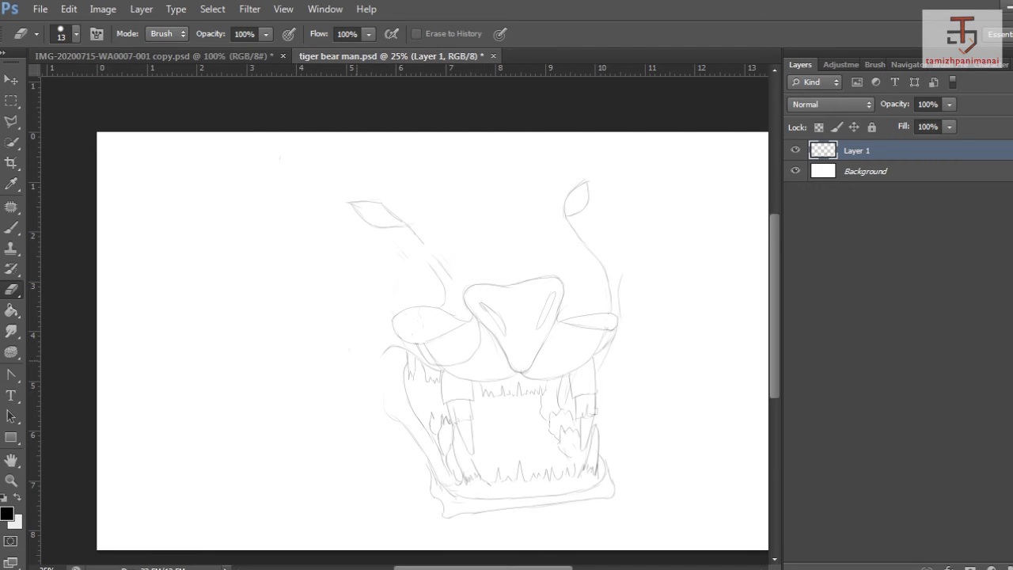
Shrink the whole face sketch with Free Transform and shift it slightly upward.
key("b")
key("ctrl+t")
left_click_drag(624, 156, 588, 193)
left_click_drag(522, 301, 539, 274)
key("Return")
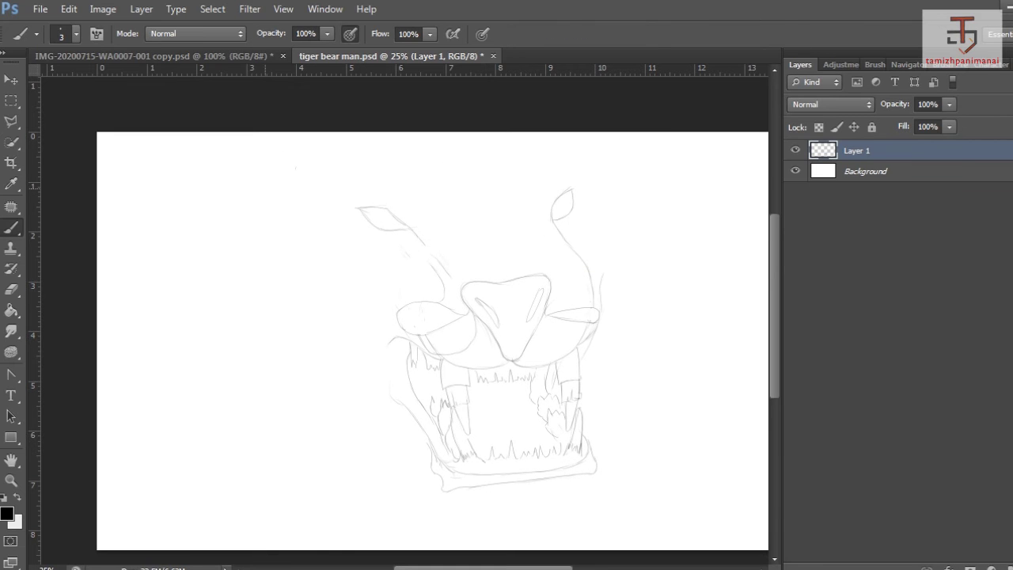
Sketch the left face contour and several long cheek folds beside the open mouth.
mouse_move(288, 179)
left_mouse_down()
mouse_move(277, 261)
mouse_move(302, 334)
mouse_move(353, 405)
left_mouse_up()
left_click_drag(333, 277, 380, 435)
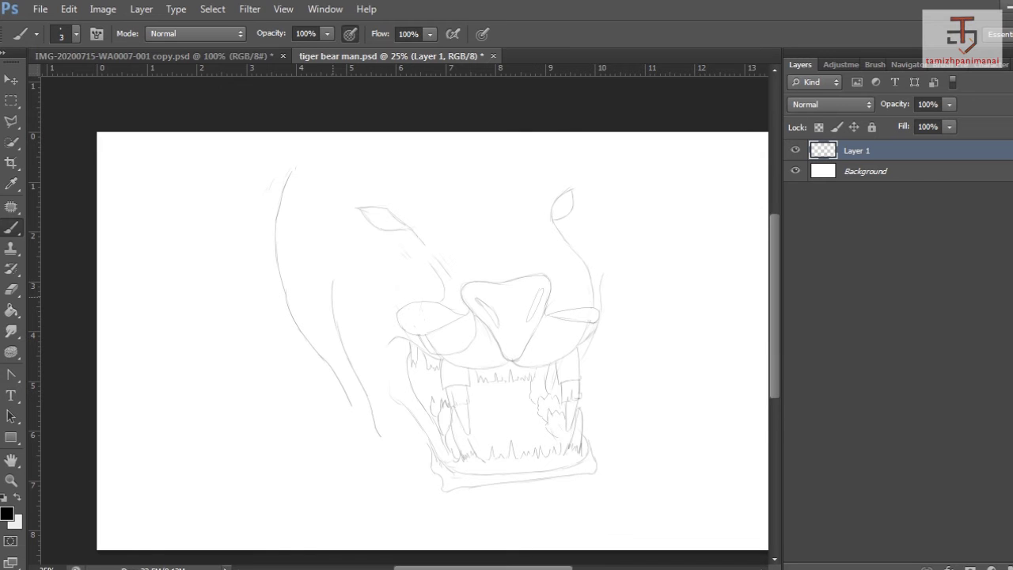
left_click_drag(338, 267, 342, 337)
left_click_drag(338, 295, 383, 434)
left_click_drag(355, 292, 364, 362)
mouse_move(365, 326)
left_mouse_down()
mouse_move(367, 363)
mouse_move(398, 433)
left_mouse_up()
left_click_drag(362, 293, 403, 429)
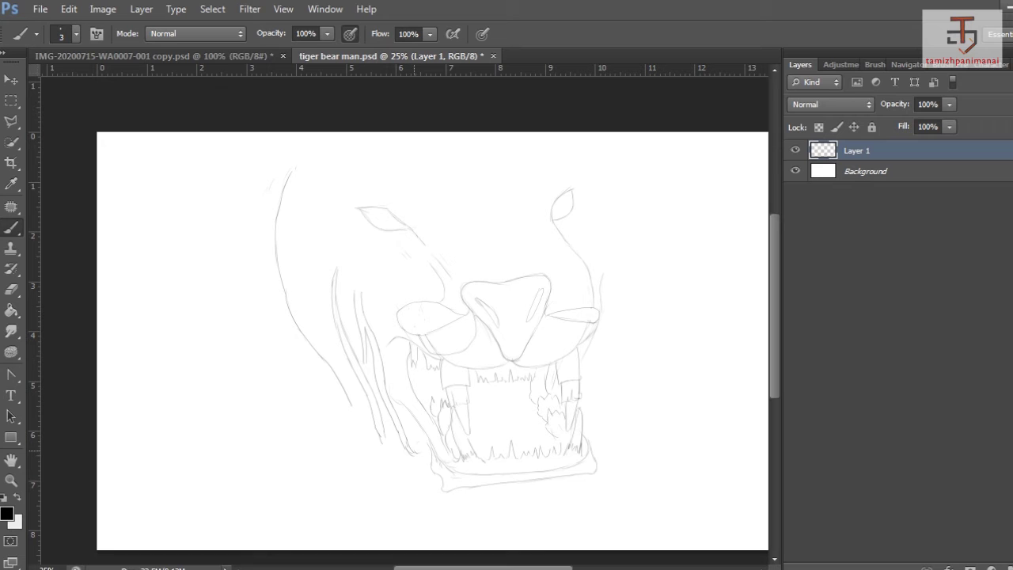
Finish the lower ends of the cheek folds and add a second fur line outside the left face contour.
left_click_drag(386, 435, 392, 455)
key("ctrl+z")
mouse_move(273, 255)
left_mouse_down()
mouse_move(286, 339)
mouse_move(315, 412)
left_mouse_up()
left_click_drag(289, 336, 315, 403)
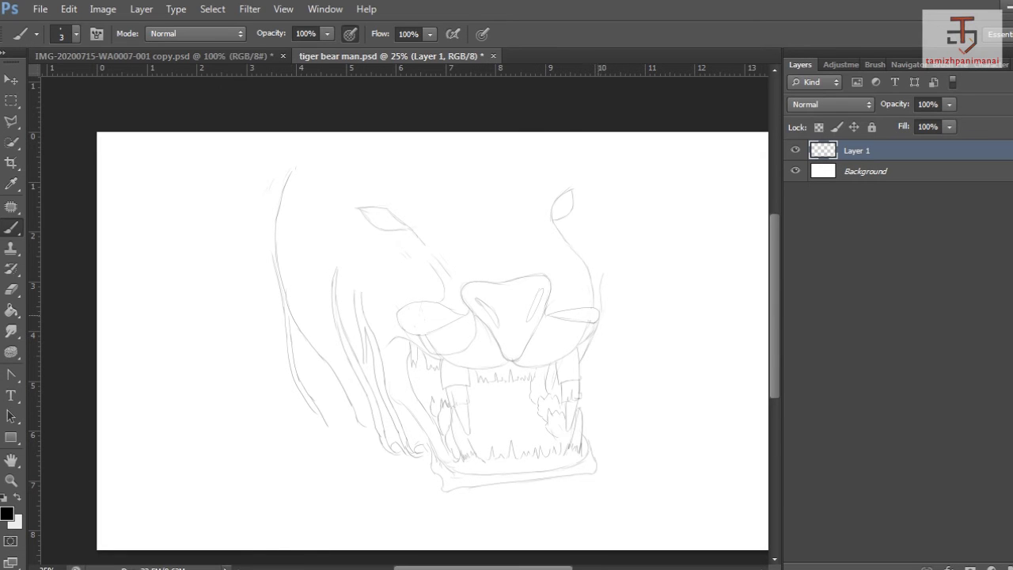
Draw the right face contour from the forehead to the muzzle and clean up the old line beside the right pad.
mouse_move(604, 261)
left_mouse_down()
mouse_move(621, 198)
mouse_move(596, 149)
left_mouse_up()
key("e")
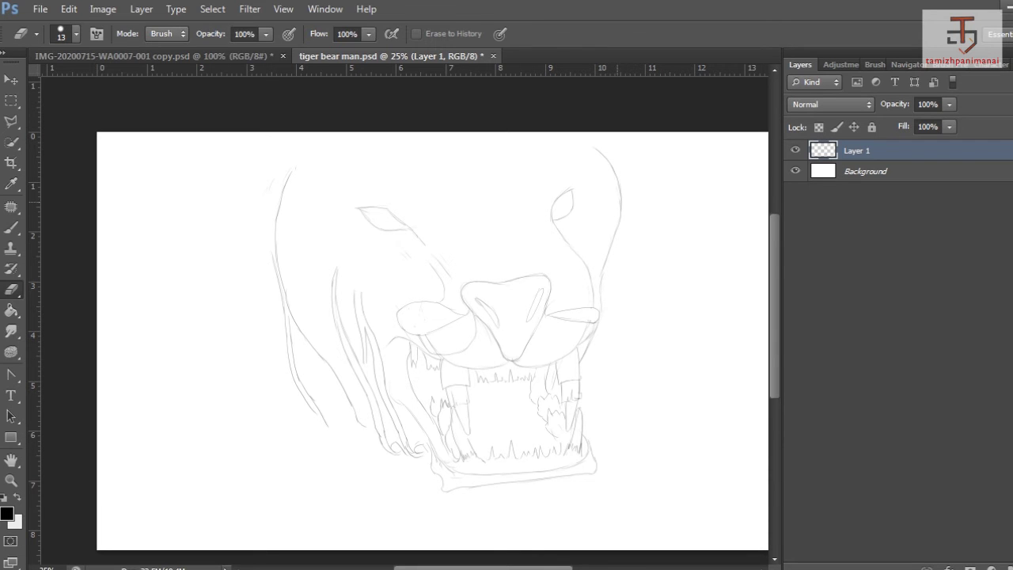
left_click_drag(601, 288, 602, 318)
key("b")
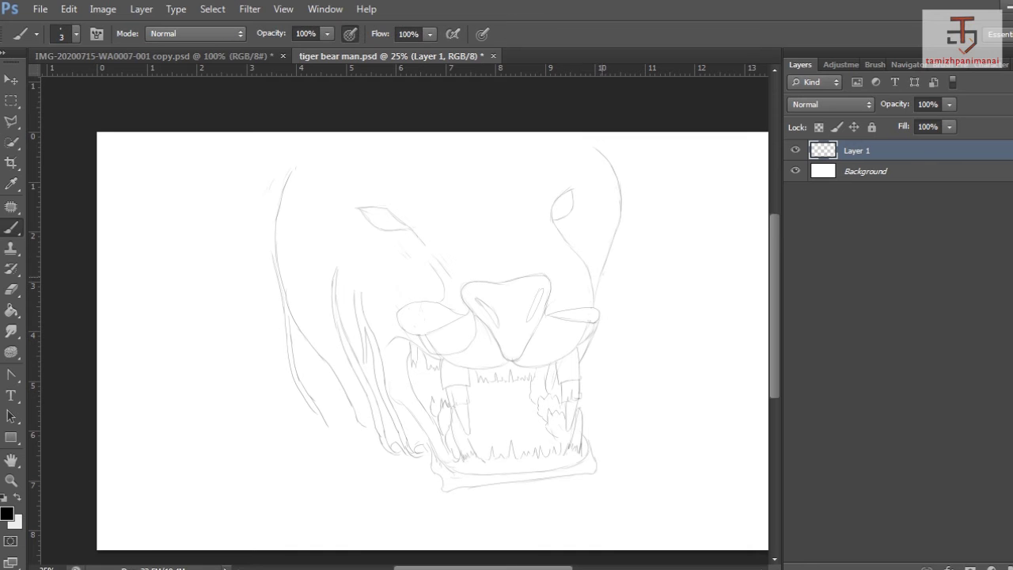
left_click_drag(593, 281, 579, 344)
Add fold lines at the lower left cheek and sketch the chin outline around the lower lip.
left_click_drag(366, 417, 377, 454)
mouse_move(361, 391)
left_mouse_down()
mouse_move(377, 448)
mouse_move(425, 509)
mouse_move(595, 505)
mouse_move(600, 457)
left_mouse_up()
key("ctrl+z")
mouse_move(588, 507)
left_mouse_down()
mouse_move(607, 481)
mouse_move(602, 453)
mouse_move(586, 425)
mouse_move(565, 420)
left_mouse_up()
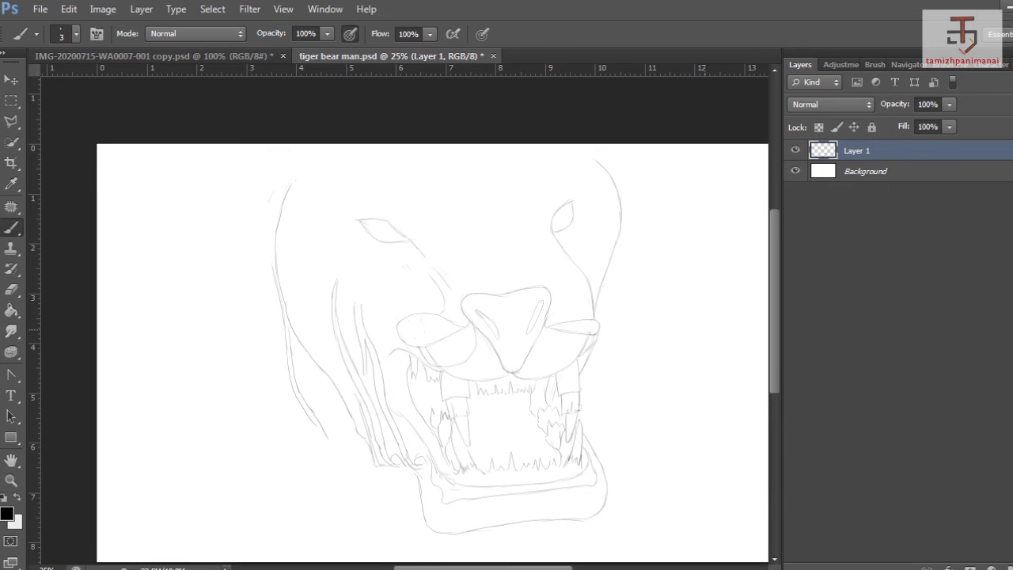
Hide the rulers, then scale the head sketch down with Free Transform and reposition it.
key("ctrl+r")
key("ctrl+t")
left_click_drag(609, 120, 559, 172)
left_click_drag(486, 302, 516, 294)
key("Return")
left_click_drag(642, 225, 629, 360)
key("ctrl+z")
Erase parts of both eye outlines and redraw the eyes with fuller eyelids and round irises.
key("e")
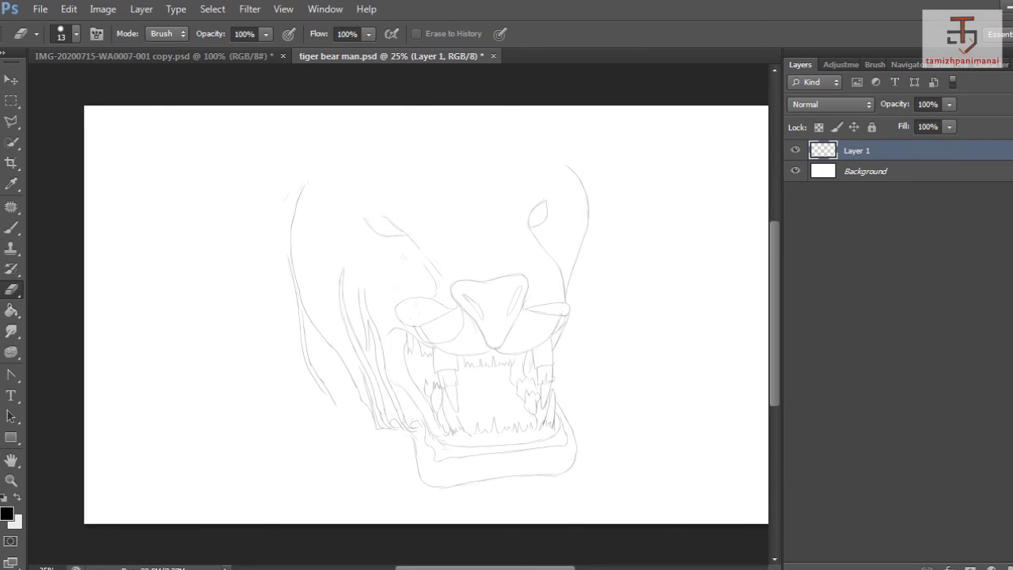
left_click_drag(544, 202, 530, 215)
key("b")
key("ctrl+z")
mouse_move(408, 236)
left_mouse_down()
mouse_move(375, 233)
mouse_move(360, 219)
mouse_move(380, 208)
mouse_move(403, 229)
left_mouse_up()
mouse_move(536, 202)
left_mouse_down()
mouse_move(530, 222)
mouse_move(545, 224)
left_mouse_up()
key("ctrl+z")
mouse_move(378, 213)
left_mouse_down()
mouse_move(378, 235)
mouse_move(364, 205)
mouse_move(401, 221)
mouse_move(414, 240)
left_mouse_up()
mouse_move(351, 215)
left_mouse_down()
mouse_move(377, 241)
mouse_move(417, 245)
left_mouse_up()
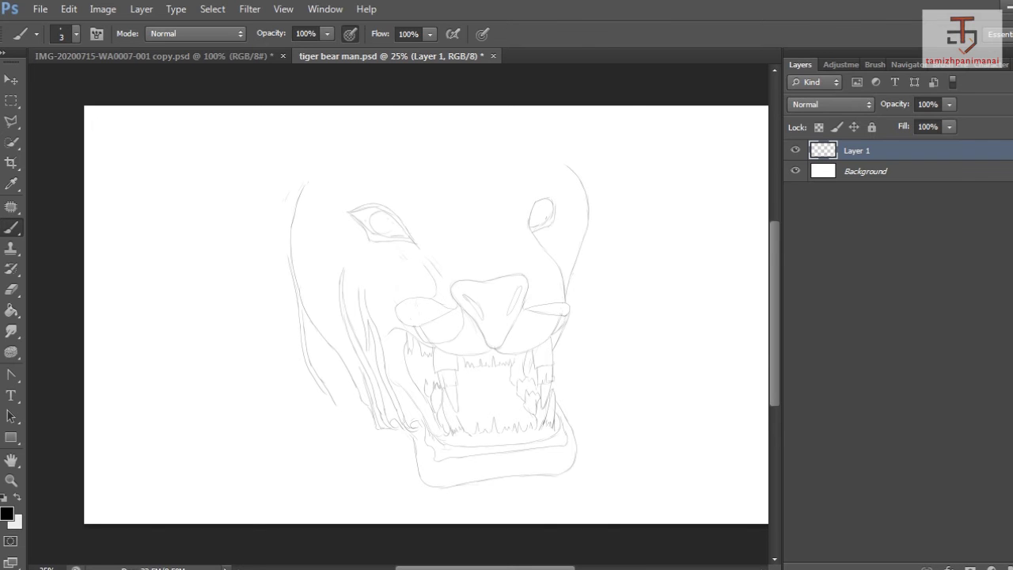
mouse_move(533, 203)
left_mouse_down()
mouse_move(527, 217)
mouse_move(550, 194)
left_mouse_up()
Sketch the top edge of the muzzle with a ruffled fur line above it and erase the overlapping lines.
mouse_move(422, 256)
left_mouse_down()
mouse_move(445, 276)
mouse_move(548, 253)
left_mouse_up()
mouse_move(418, 270)
left_mouse_down()
mouse_move(448, 249)
mouse_move(524, 243)
left_mouse_up()
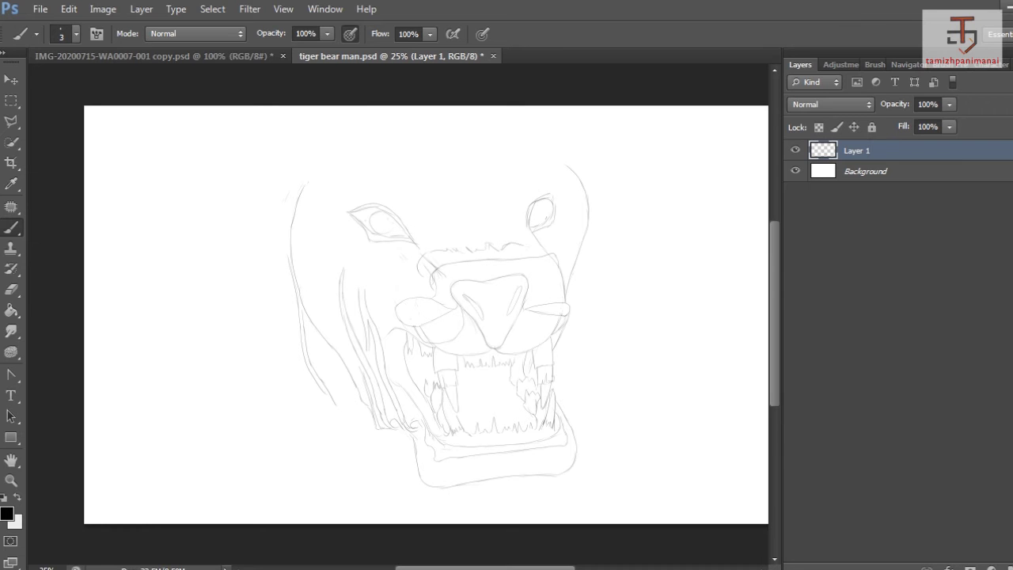
key("e")
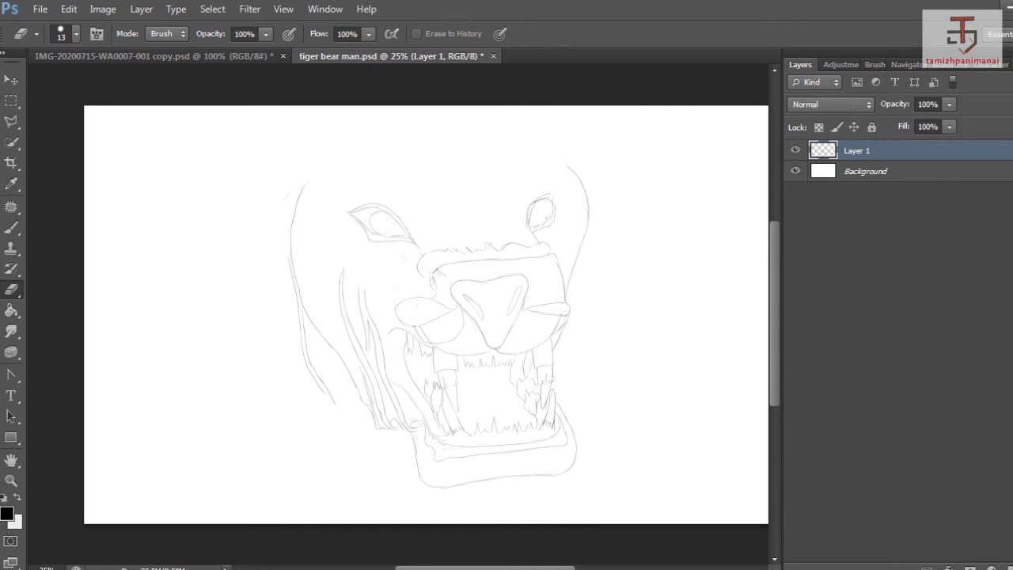
key("b")
Add a second contour line along the right cheek and draw the outer edge of the left ear.
scroll(426, 333, "up", 2)
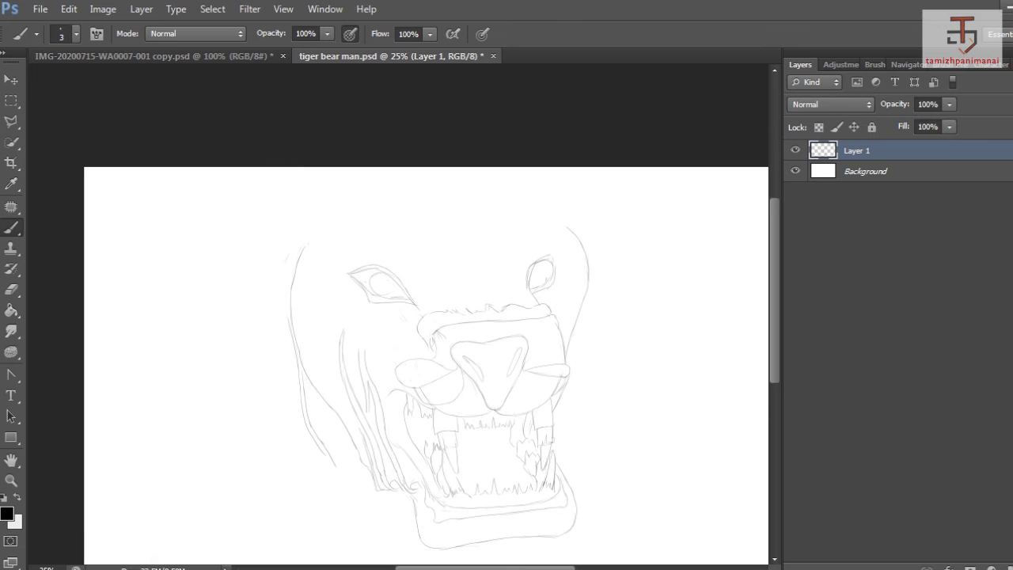
left_click_drag(570, 367, 593, 274)
left_click_drag(286, 288, 246, 184)
Reduce the head sketch with Free Transform and reposition it to make room for the ears.
key("ctrl+t")
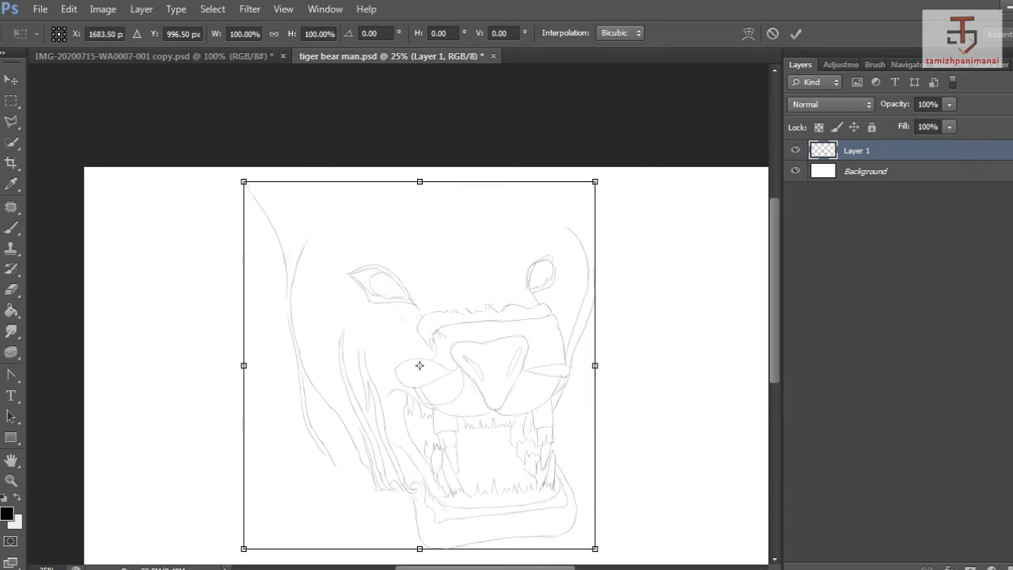
left_click_drag(594, 182, 562, 215)
left_click_drag(403, 383, 428, 362)
key("Return")
Sketch both ears and the top of the head connecting them.
key("b")
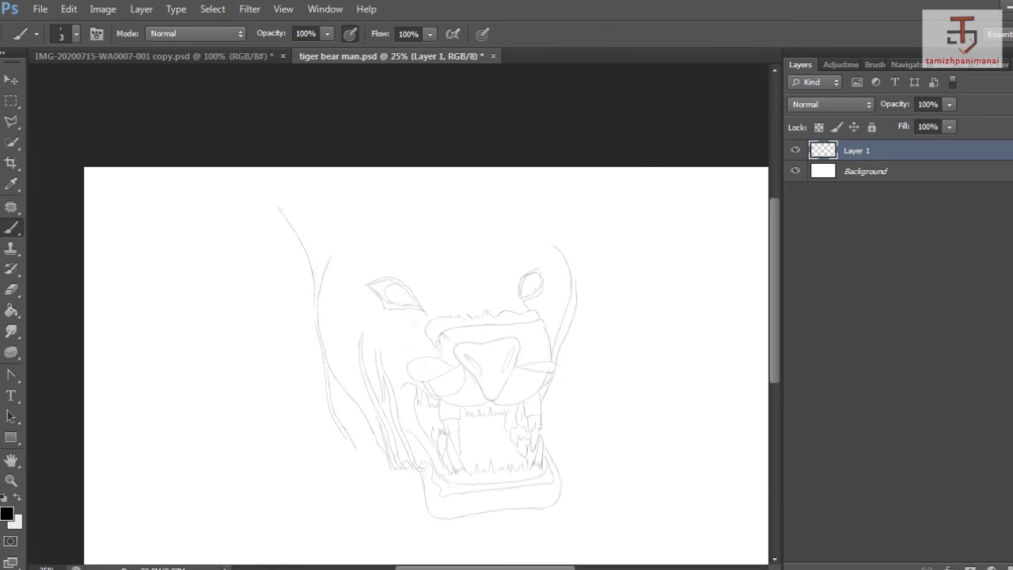
mouse_move(278, 209)
left_mouse_down()
mouse_move(250, 182)
mouse_move(327, 258)
mouse_move(253, 183)
mouse_move(254, 171)
mouse_move(304, 186)
mouse_move(353, 224)
left_mouse_up()
mouse_move(263, 169)
left_mouse_down()
mouse_move(334, 180)
mouse_move(403, 217)
mouse_move(502, 204)
mouse_move(535, 182)
mouse_move(578, 188)
left_mouse_up()
mouse_move(548, 239)
left_mouse_down()
mouse_move(553, 203)
mouse_move(568, 193)
mouse_move(589, 208)
mouse_move(556, 204)
left_mouse_up()
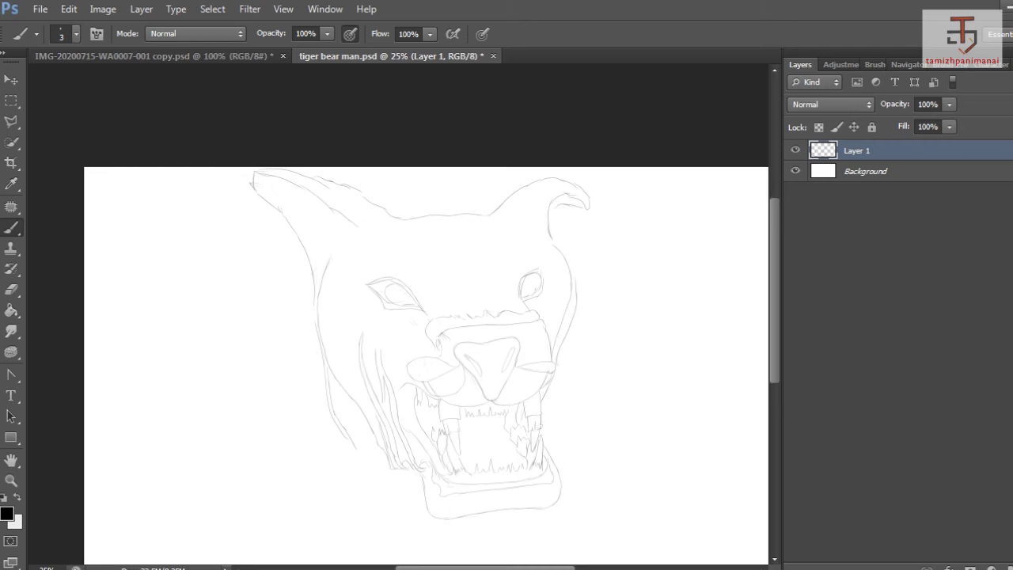
Sketch the inner fold lines of the tiger's right ear and erase the overlapping outline.
mouse_move(489, 213)
left_mouse_down()
mouse_move(524, 192)
mouse_move(546, 222)
left_mouse_up()
left_click_drag(518, 190, 555, 190)
key("e")
left_click_drag(498, 208, 509, 198)
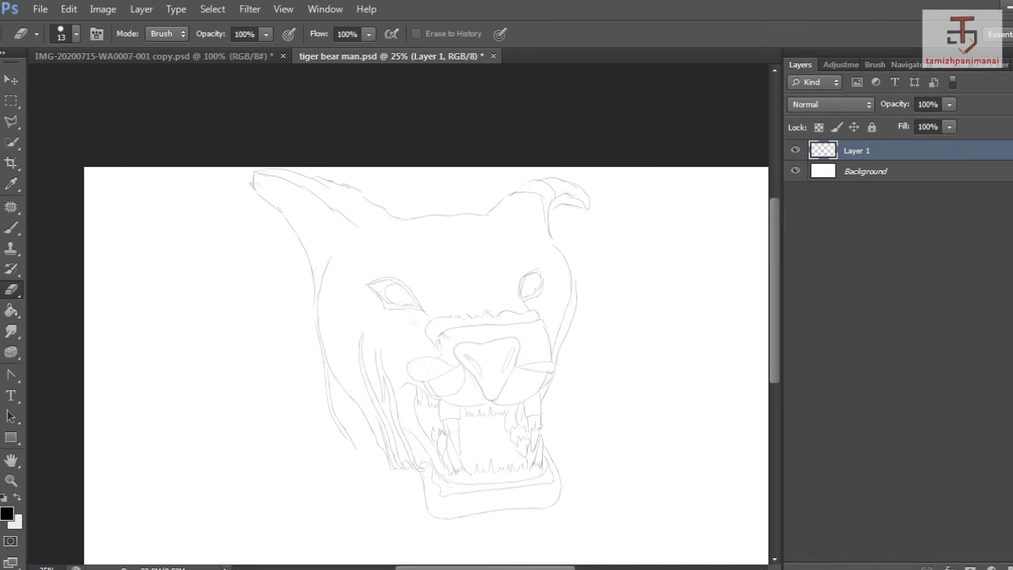
key("b")
Draw the inner contour of the tiger's left ear and the brow creases above both eyes.
mouse_move(261, 187)
left_mouse_down()
mouse_move(320, 272)
mouse_move(295, 190)
mouse_move(353, 233)
mouse_move(330, 258)
left_mouse_up()
left_click_drag(502, 293, 513, 228)
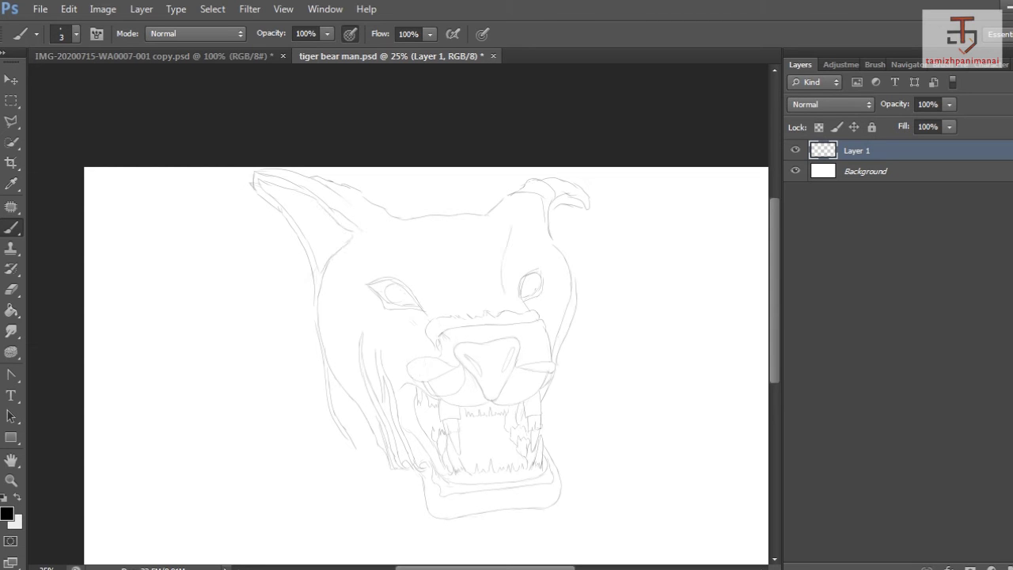
left_click_drag(427, 280, 418, 302)
left_click_drag(378, 254, 431, 272)
Reinforce the tiger's mouth edge, lower teeth and lower jaw outline, and add pupils to both eyes.
left_click_drag(420, 428, 404, 441)
mouse_move(440, 473)
left_mouse_down()
mouse_move(528, 478)
mouse_move(523, 465)
left_mouse_up()
mouse_move(508, 426)
left_mouse_down()
mouse_move(513, 444)
mouse_move(511, 425)
left_mouse_up()
left_click_drag(517, 407, 519, 423)
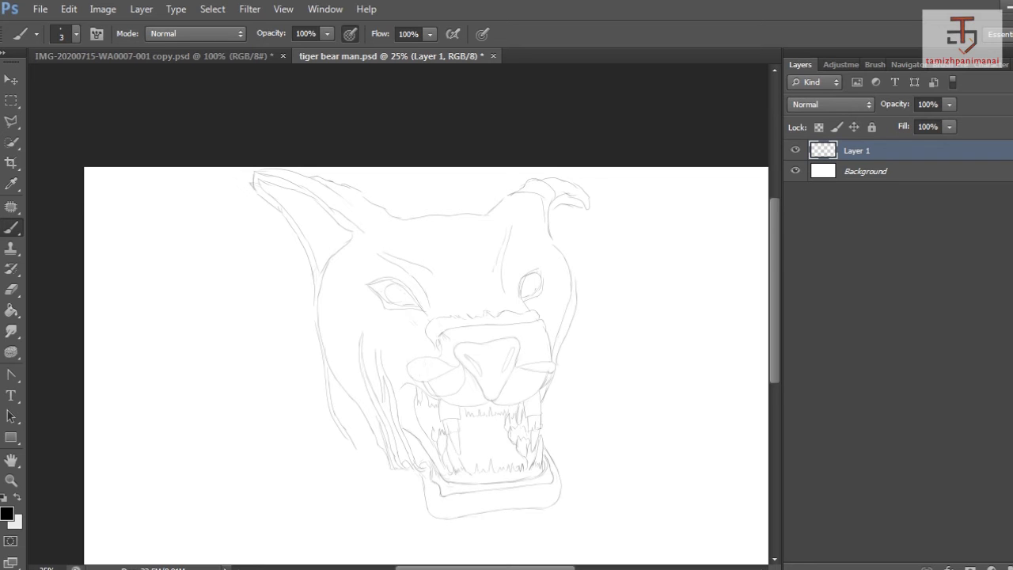
left_click_drag(431, 520, 548, 509)
mouse_move(535, 277)
left_mouse_down()
mouse_move(533, 292)
mouse_move(523, 287)
mouse_move(535, 285)
left_mouse_up()
left_click_drag(403, 286, 401, 301)
Sketch long mane lines outside the left cheek, running from the ear down to the jaw.
mouse_move(300, 250)
left_mouse_down()
mouse_move(309, 315)
mouse_move(297, 263)
left_mouse_up()
mouse_move(308, 330)
left_mouse_down()
mouse_move(313, 379)
mouse_move(344, 449)
mouse_move(372, 448)
mouse_move(376, 462)
left_mouse_up()
mouse_move(294, 250)
left_mouse_down()
mouse_move(314, 416)
mouse_move(341, 454)
mouse_move(372, 467)
left_mouse_up()
scroll(428, 333, "down", 3)
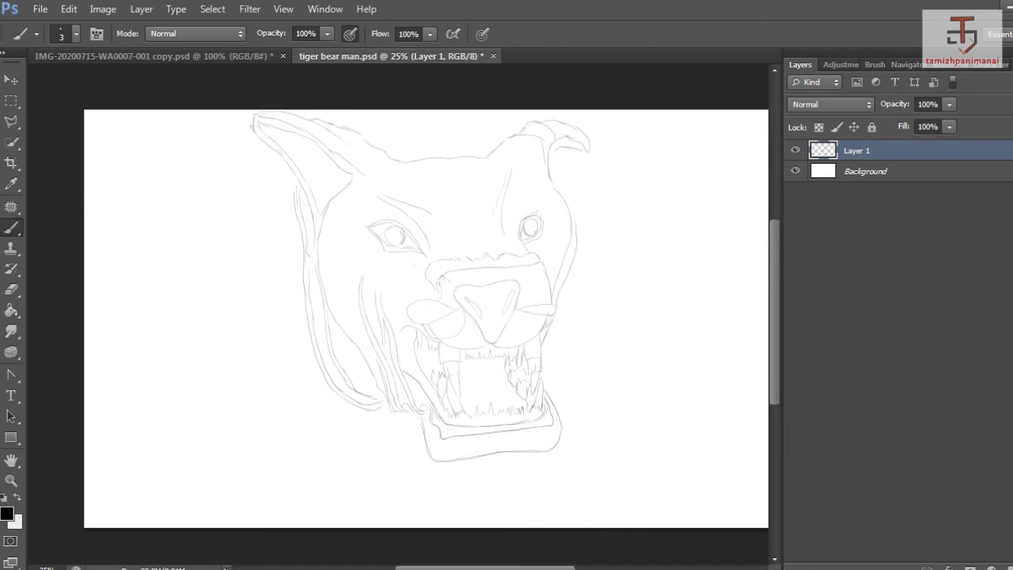
Scale the tiger head with Free Transform to about 98% width and 89% height and reposition it.
key("ctrl+t")
left_click_drag(590, 111, 554, 149)
left_click_drag(491, 238, 500, 231)
mouse_move(563, 300)
left_mouse_down()
mouse_move(601, 300)
mouse_move(575, 300)
mouse_move(592, 300)
left_mouse_up()
key("ctrl+z")
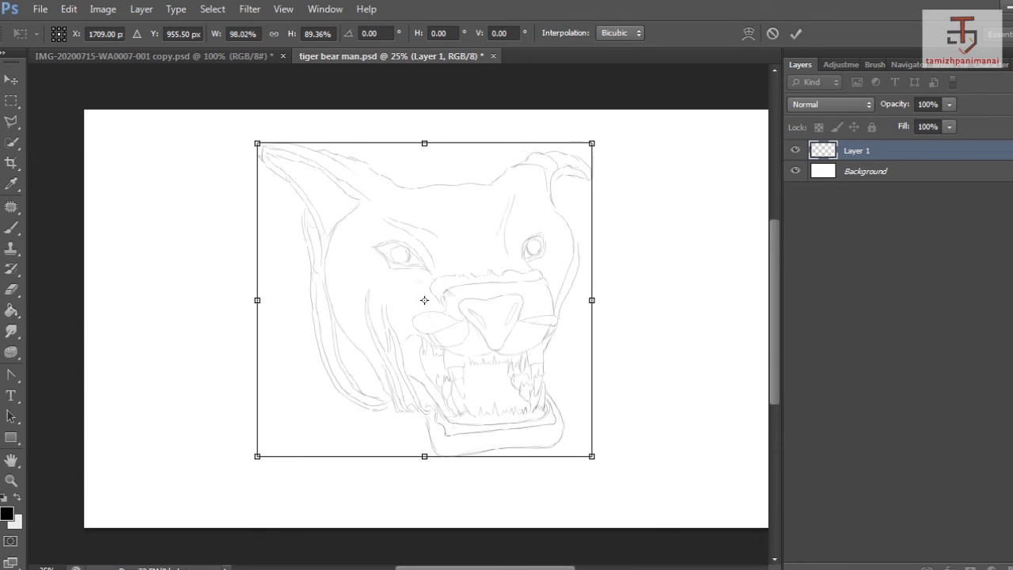
key("Return")
key("b")
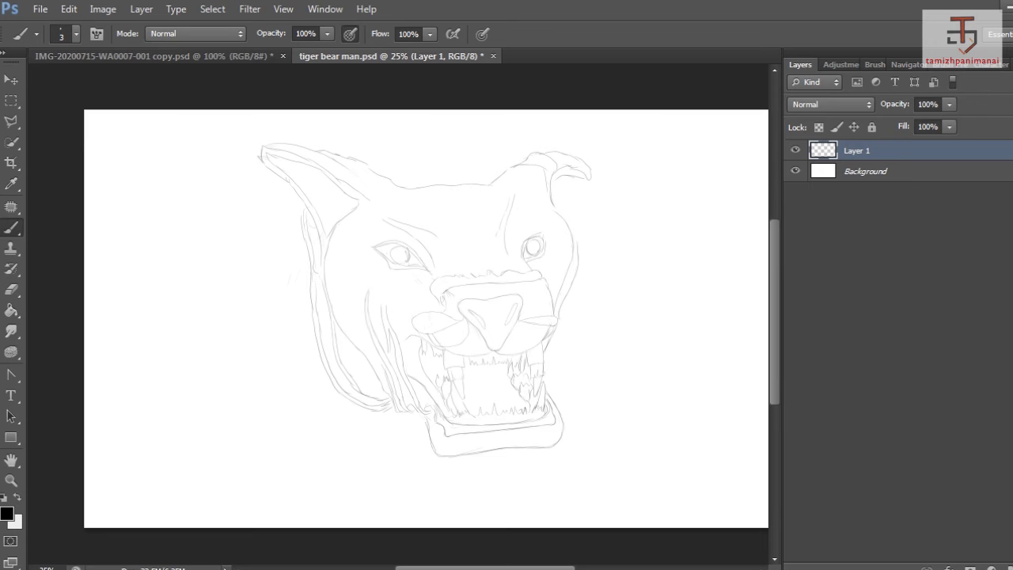
mouse_move(293, 282)
left_mouse_down()
mouse_move(251, 369)
mouse_move(259, 385)
mouse_move(261, 365)
mouse_move(275, 398)
mouse_move(318, 365)
mouse_move(314, 421)
left_mouse_up()
key("ctrl+alt+z")
key("ctrl+alt+z")
key("ctrl+alt+z")
key("ctrl+alt+z")
key("ctrl+alt+z")
key("e")
left_click_drag(293, 279, 255, 385)
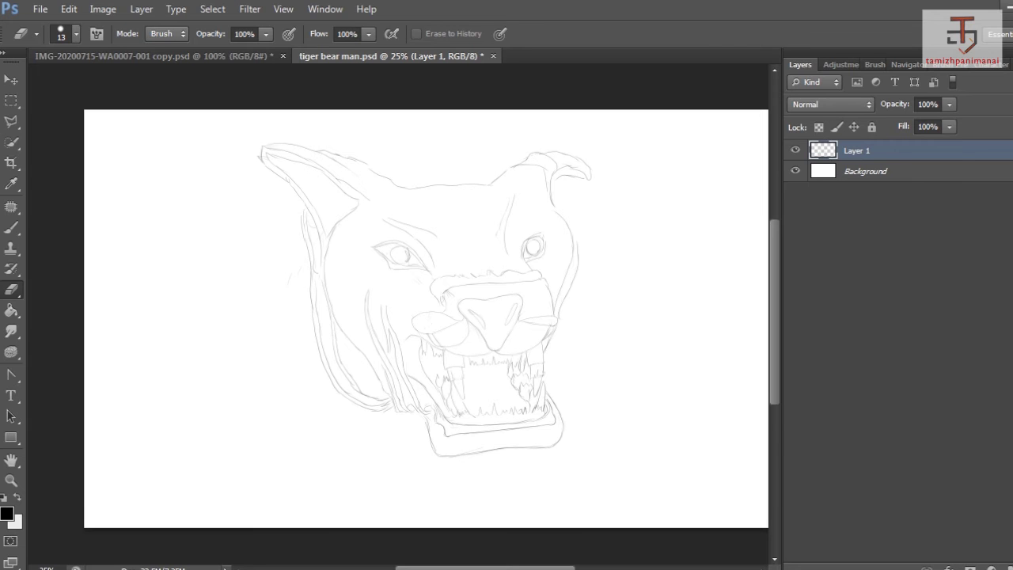
Sketch a bear's head in profile left of the tiger, with its snout, open mouth and lower jaw.
key("b")
mouse_move(191, 357)
left_mouse_down()
mouse_move(198, 378)
mouse_move(208, 377)
mouse_move(211, 336)
mouse_move(251, 292)
mouse_move(274, 203)
left_mouse_up()
mouse_move(209, 393)
left_mouse_down()
mouse_move(268, 354)
mouse_move(287, 362)
mouse_move(296, 396)
mouse_move(275, 415)
left_mouse_up()
mouse_move(231, 388)
left_mouse_down()
mouse_move(259, 421)
mouse_move(244, 432)
mouse_move(271, 437)
mouse_move(266, 451)
left_mouse_up()
left_click_drag(263, 449, 348, 422)
Add wavy fur lines between the two heads and draw the bear's ear, eye, nostril and rough snout edge.
mouse_move(292, 222)
left_mouse_down()
mouse_move(283, 288)
mouse_move(301, 348)
left_mouse_up()
left_click_drag(288, 274, 310, 363)
left_click_drag(296, 235, 287, 266)
left_click_drag(298, 208, 292, 241)
left_click_drag(279, 181, 272, 209)
mouse_move(274, 258)
left_mouse_down()
mouse_move(263, 272)
mouse_move(273, 279)
left_mouse_up()
left_click_drag(203, 360, 200, 372)
mouse_move(207, 331)
left_mouse_down()
mouse_move(253, 284)
mouse_move(265, 182)
left_mouse_up()
left_click_drag(348, 420, 368, 415)
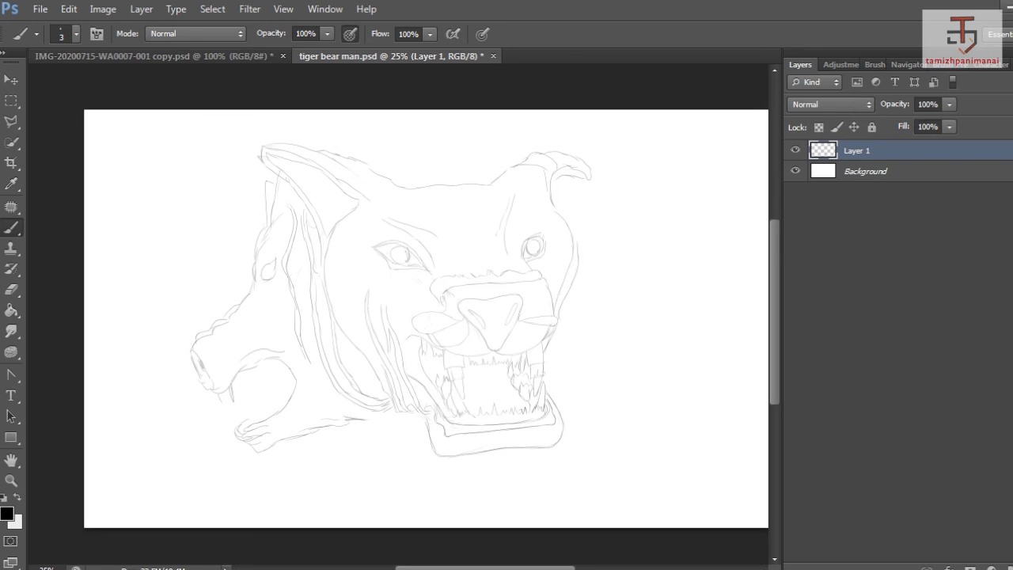
left_click_drag(325, 391, 311, 345)
left_click_drag(307, 306, 298, 231)
Reduce the two-head sketch proportionally with Free Transform, shift it up and save the document.
key("ctrl+t")
left_click_drag(592, 143, 567, 161)
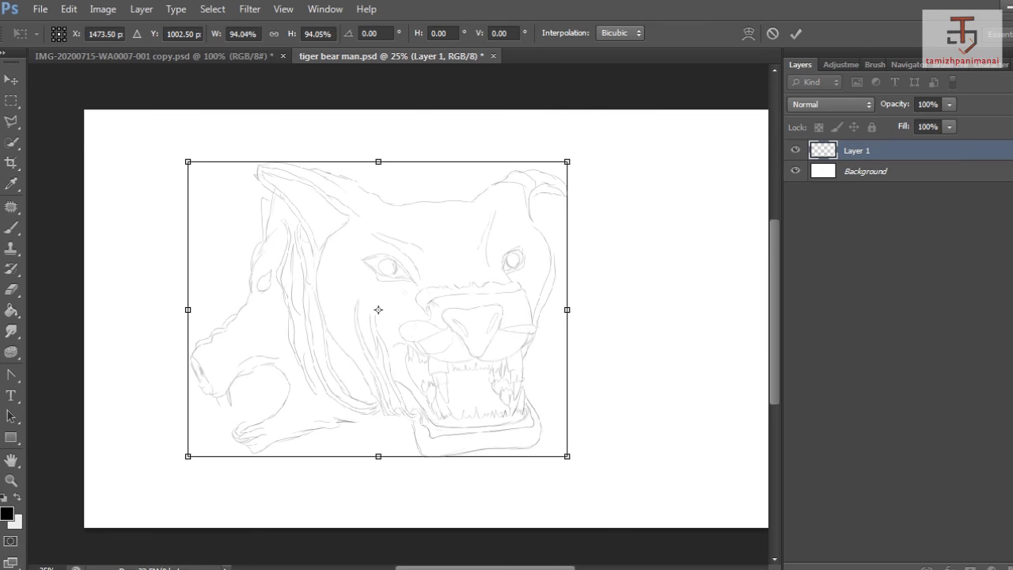
left_click_drag(443, 333, 467, 311)
left_click_drag(211, 435, 229, 424)
key("Return")
key("ctrl+s")
key("ctrl+j")
key("ctrl+plus")
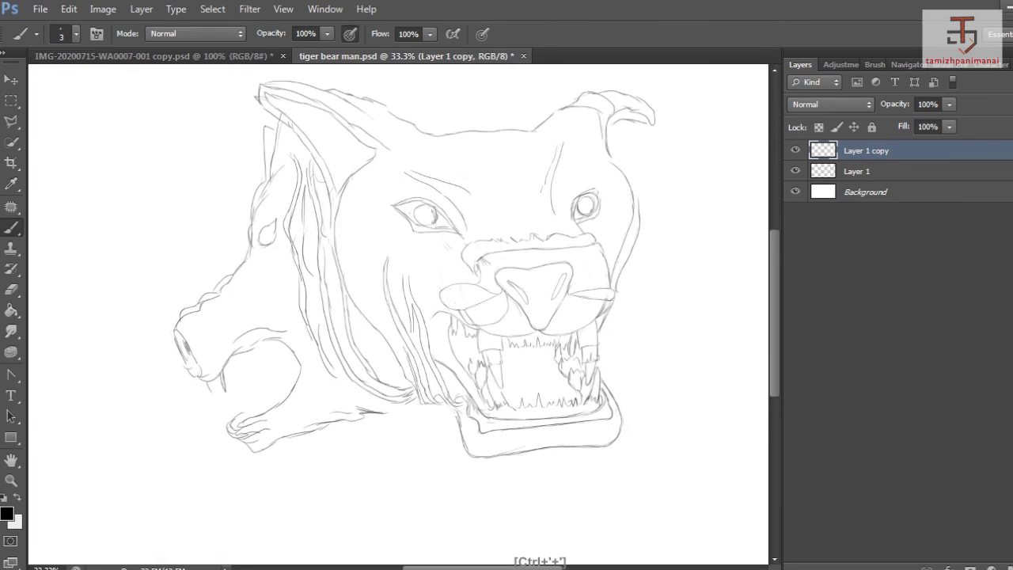
key("ctrl+minus")
key("ctrl+z")
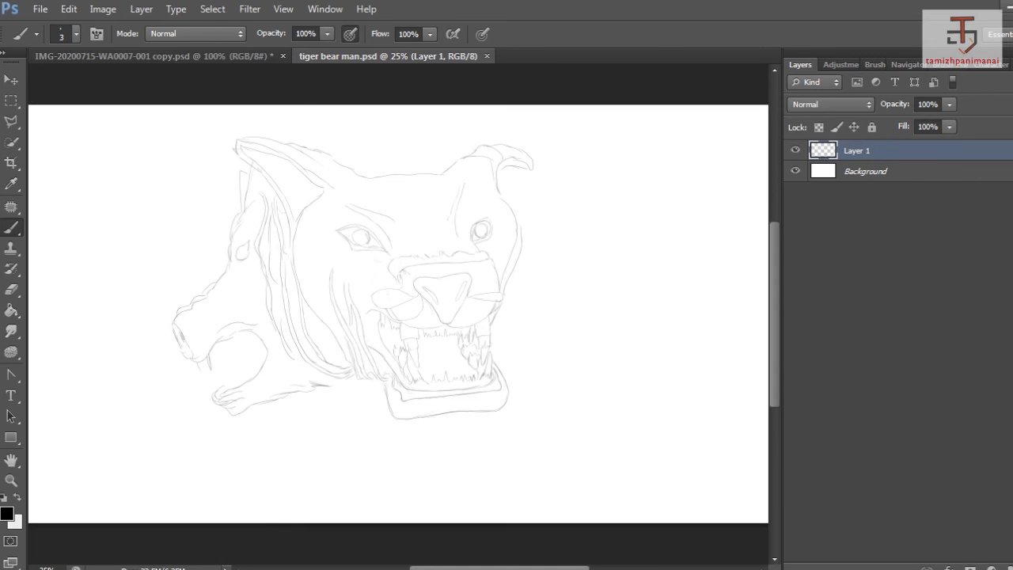
Shrink the two-head sketch further with Free Transform and reposition it to free space below.
key("ctrl+t")
left_click_drag(534, 136, 509, 156)
left_click_drag(364, 309, 393, 286)
left_click_drag(197, 396, 210, 387)
left_click_drag(380, 293, 357, 288)
key("Return")
Start a human face below the tiger's jaw with hair strands, a side edge, an eyebrow and a closed eye.
key("ctrl+plus")
mouse_move(303, 253)
left_mouse_down()
mouse_move(360, 295)
mouse_move(338, 310)
left_mouse_up()
left_click_drag(332, 305, 337, 326)
mouse_move(353, 295)
left_mouse_down()
mouse_move(342, 315)
mouse_move(406, 307)
mouse_move(405, 324)
left_mouse_up()
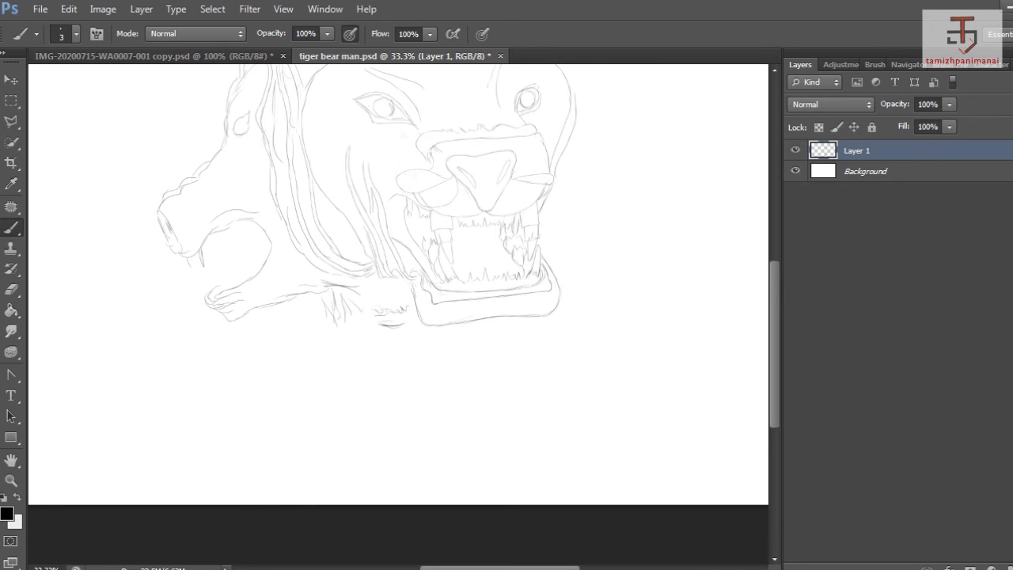
left_click_drag(349, 296, 334, 308)
mouse_move(343, 322)
left_mouse_down()
mouse_move(334, 338)
mouse_move(346, 350)
left_mouse_up()
left_click_drag(348, 324, 344, 347)
Sketch the man's nose, the fragment of the other brow and the outline of his open mouth.
mouse_move(415, 329)
left_mouse_down()
mouse_move(420, 344)
mouse_move(434, 341)
mouse_move(421, 347)
left_mouse_up()
mouse_move(425, 335)
left_mouse_down()
mouse_move(422, 348)
mouse_move(432, 349)
mouse_move(462, 333)
left_mouse_up()
left_click_drag(399, 369, 440, 351)
key("ctrl+z")
mouse_move(395, 377)
left_mouse_down()
mouse_move(408, 368)
mouse_move(408, 391)
mouse_move(461, 383)
left_mouse_up()
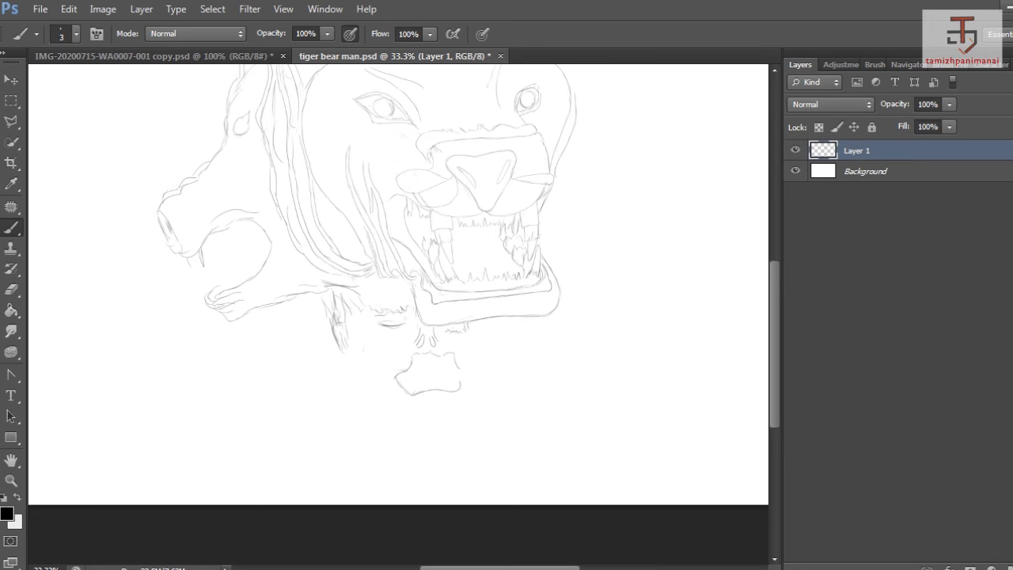
Add the lips and upper teeth line to the man's mouth and a short line marking the right cheek.
mouse_move(395, 381)
left_mouse_down()
mouse_move(405, 399)
mouse_move(456, 395)
left_mouse_up()
mouse_move(414, 365)
left_mouse_down()
mouse_move(435, 358)
mouse_move(450, 362)
mouse_move(421, 366)
mouse_move(446, 372)
left_mouse_up()
left_click_drag(483, 323, 484, 341)
Erase the man's closed eye and eyebrow, redraw a wide-open eye with wrinkles and extend the side hair.
key("e")
left_click_drag(381, 326, 400, 312)
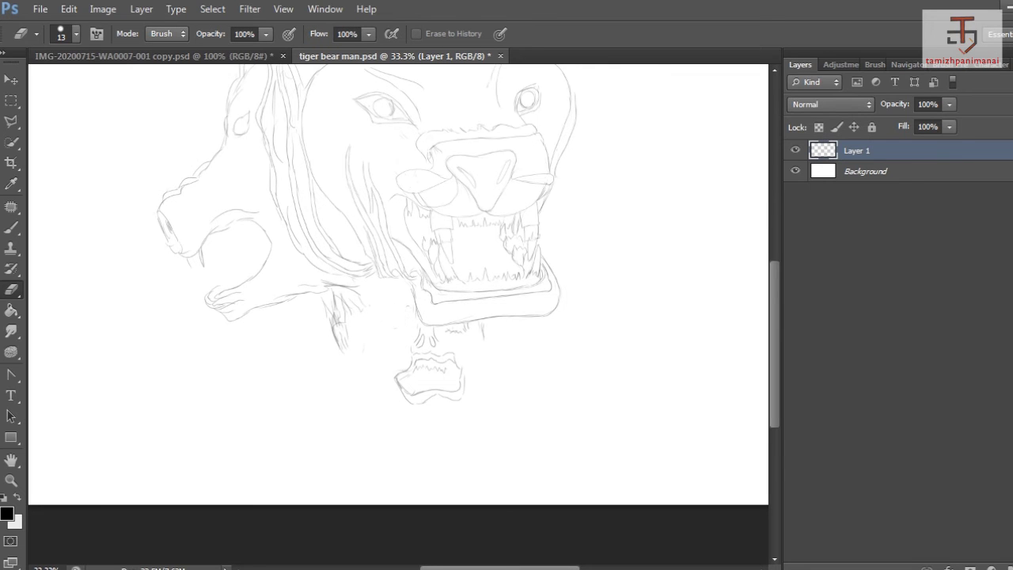
key("b")
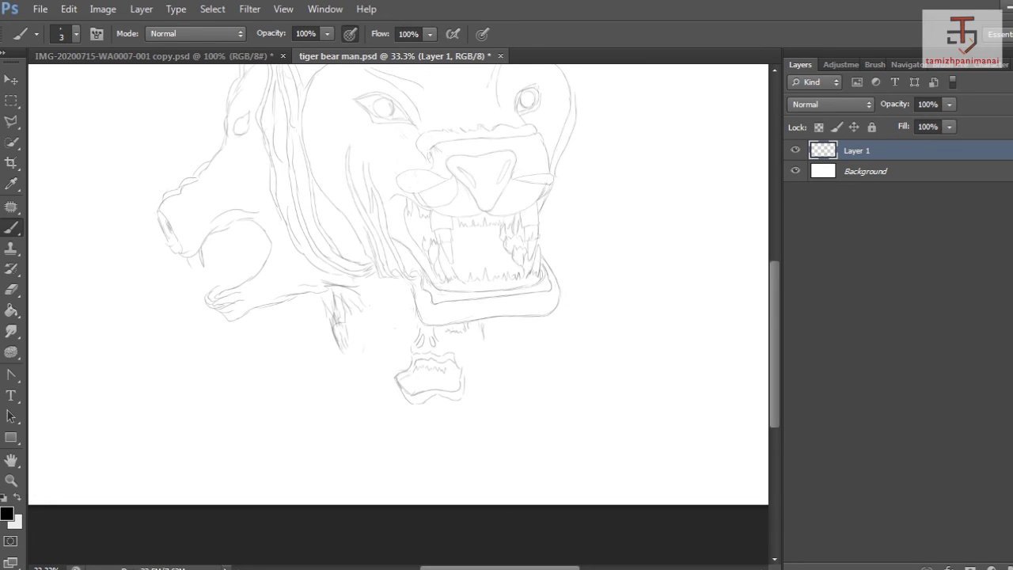
left_click_drag(386, 293, 383, 299)
mouse_move(369, 302)
left_mouse_down()
mouse_move(337, 342)
mouse_move(347, 361)
left_mouse_up()
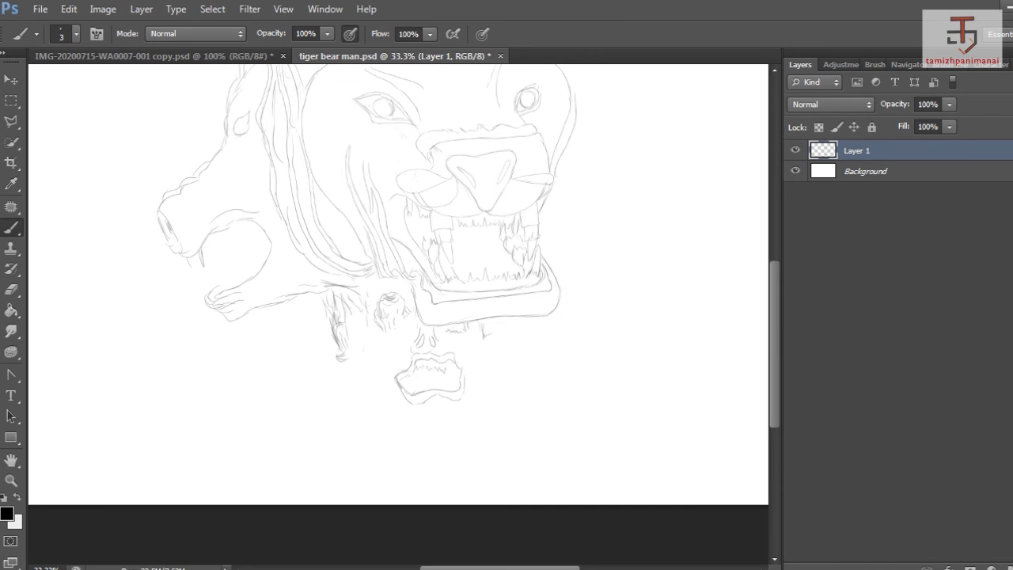
Erase the short line on the man's right cheek and redraw that side with ragged wrinkle strokes.
key("e")
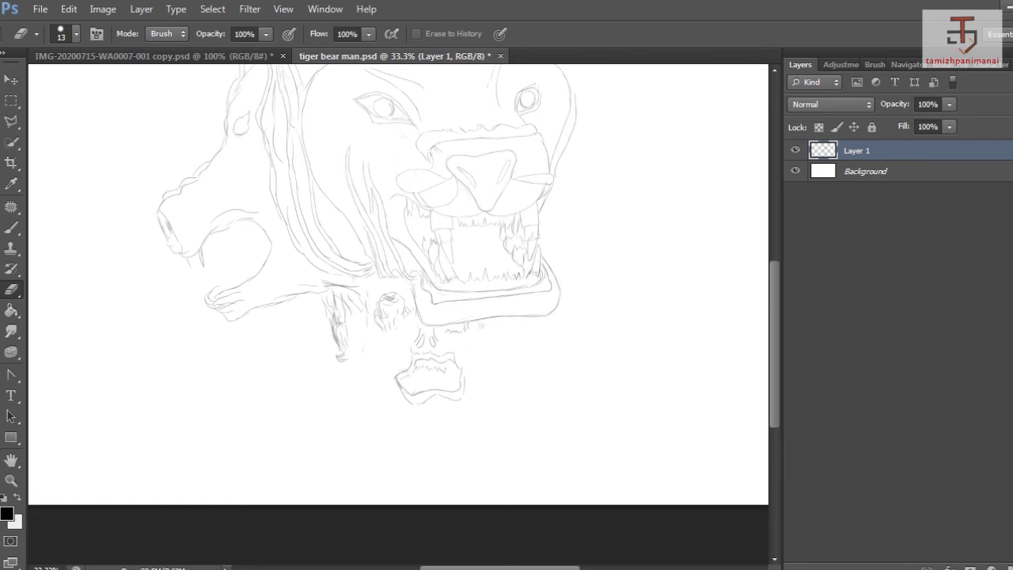
key("b")
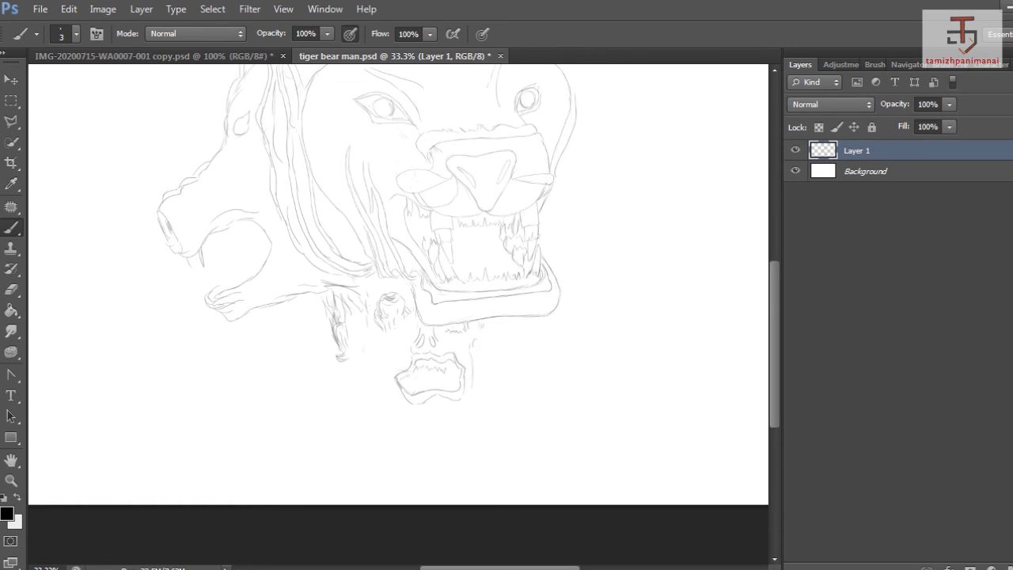
left_click_drag(482, 363, 494, 369)
left_click_drag(477, 328, 484, 339)
Add wrinkles to the man's left cheek and draw individual upper and lower teeth in his mouth.
mouse_move(361, 336)
left_mouse_down()
mouse_move(378, 377)
mouse_move(369, 399)
mouse_move(389, 414)
mouse_move(431, 377)
mouse_move(453, 376)
left_mouse_up()
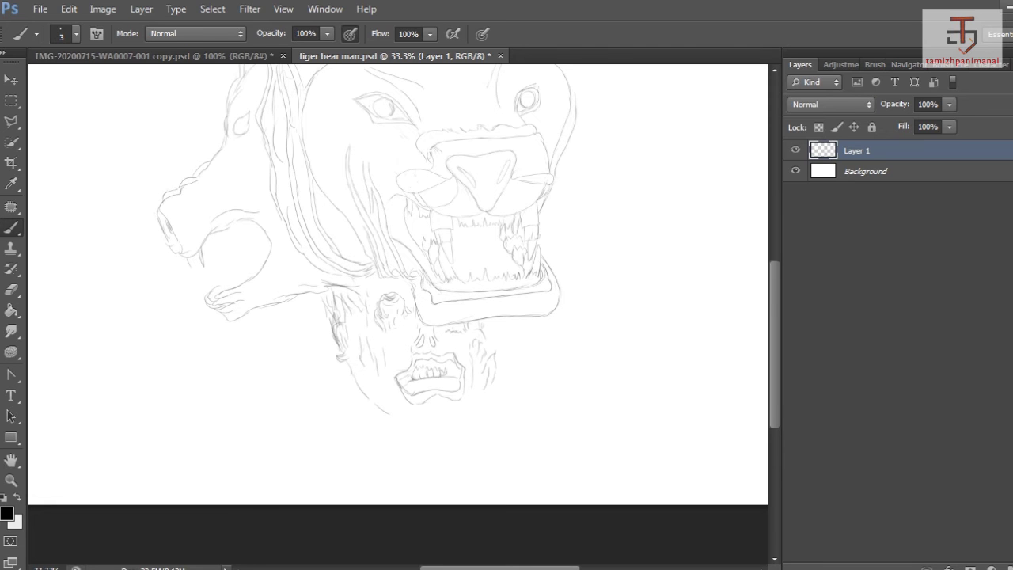
left_click_drag(408, 376, 411, 387)
left_click_drag(406, 382, 447, 387)
Erase the man's smooth jaw line and sketch ragged strokes down both sides of the jaw and neck.
key("e")
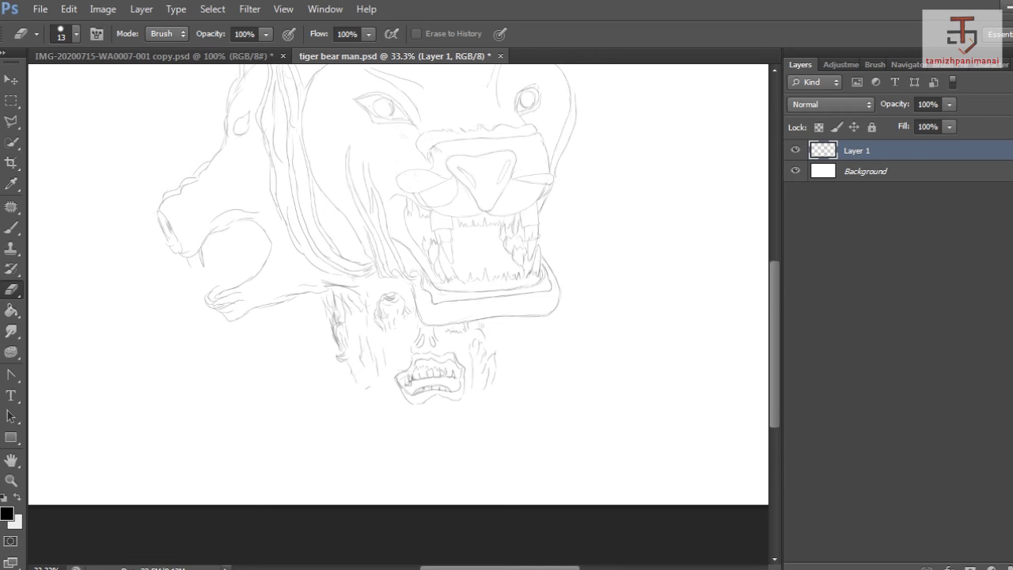
key("b")
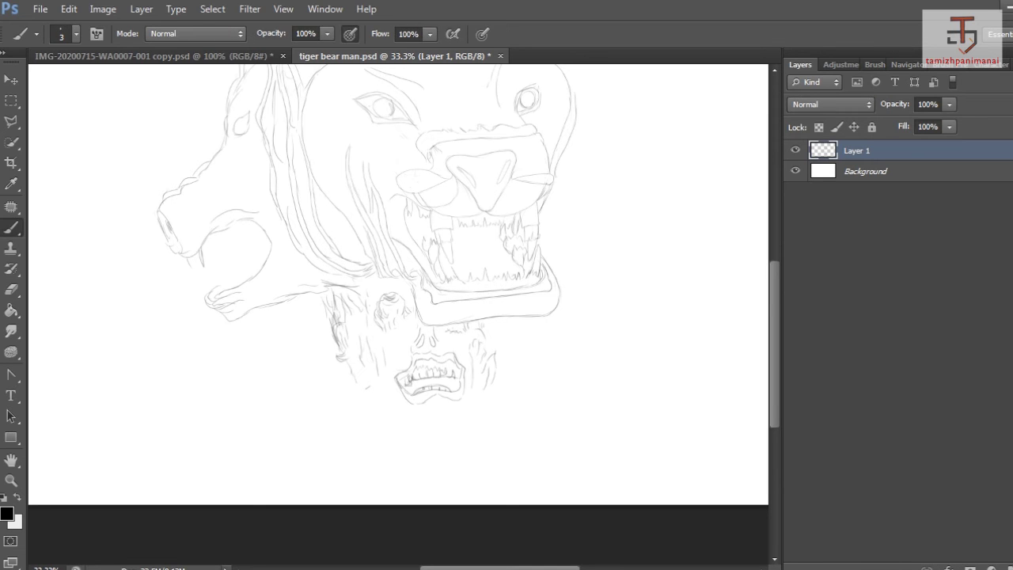
mouse_move(361, 381)
left_mouse_down()
mouse_move(379, 391)
mouse_move(376, 412)
mouse_move(354, 386)
left_mouse_up()
left_click_drag(384, 424, 395, 434)
left_click_drag(482, 389, 483, 408)
left_click_drag(496, 374, 495, 388)
left_click_drag(491, 327, 488, 344)
Darken the man's open eye, hair, ear area and teeth, and add strokes on the right cheek.
mouse_move(382, 299)
left_mouse_down()
mouse_move(397, 296)
mouse_move(402, 322)
left_mouse_up()
mouse_move(363, 294)
left_mouse_down()
mouse_move(360, 306)
mouse_move(329, 315)
left_mouse_up()
left_click_drag(331, 292, 327, 322)
left_click_drag(342, 322, 340, 361)
mouse_move(415, 371)
left_mouse_down()
mouse_move(453, 367)
mouse_move(459, 385)
left_mouse_up()
left_click_drag(482, 333, 481, 354)
Duplicate Layer 1 and hide the original layer.
scroll(396, 301, "up", 4)
key("ctrl+j")
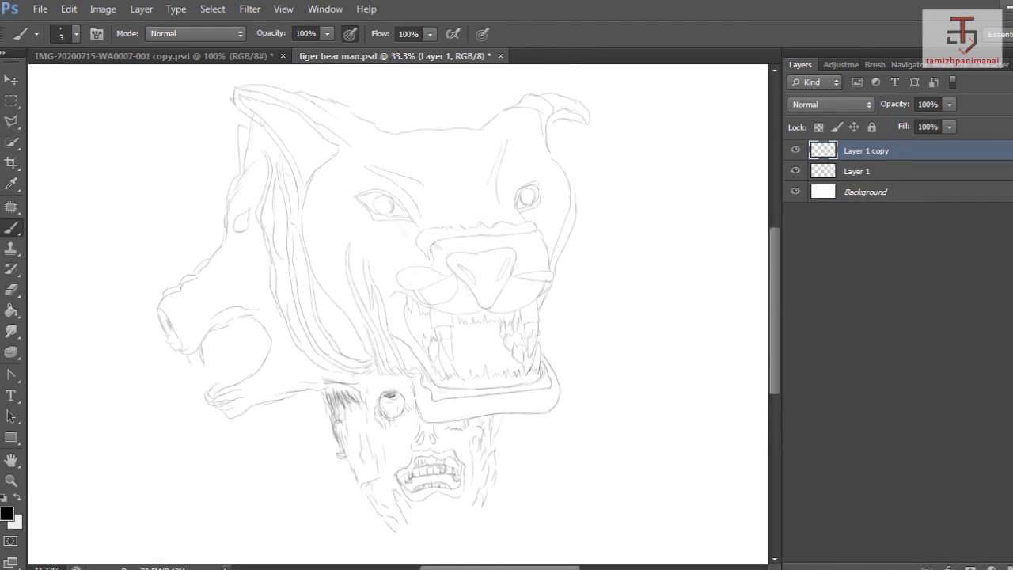
left_click(796, 171)
scroll(396, 309, "down", 2)
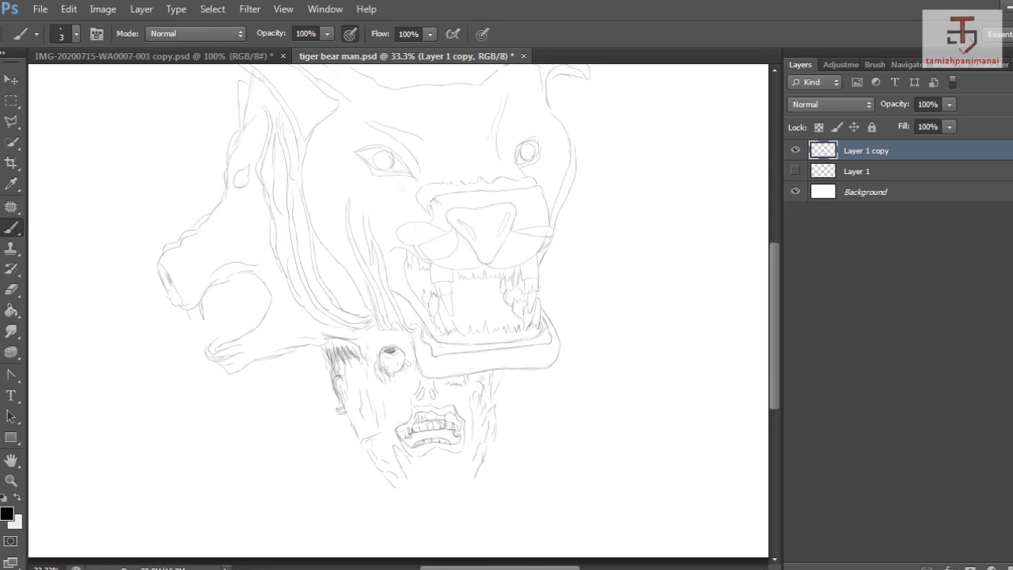
Reduce the duplicated sketch with Free Transform and reposition it to leave room for the shoulders.
key("ctrl+t")
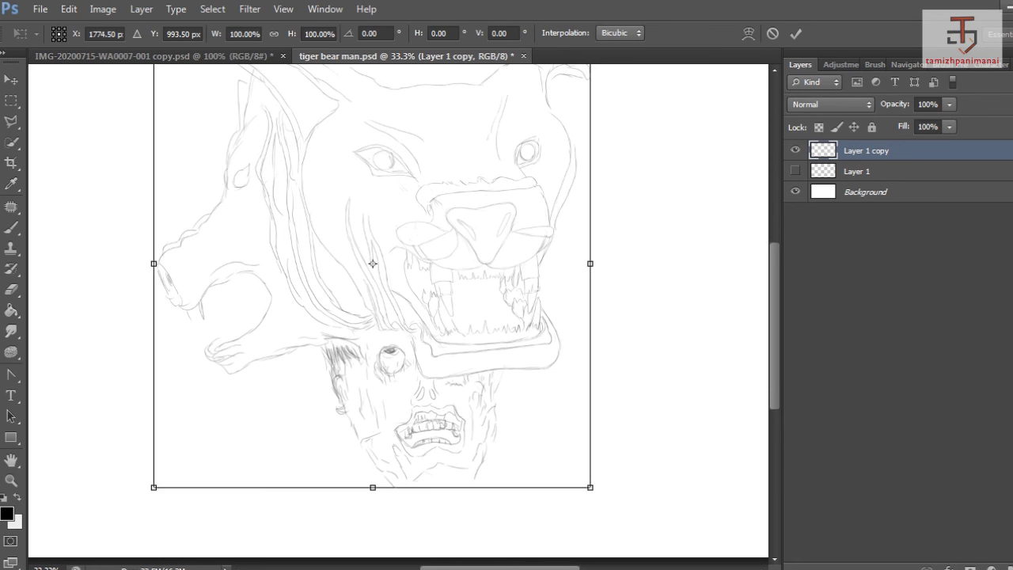
left_click_drag(591, 487, 549, 445)
left_click_drag(459, 341, 486, 380)
left_click_drag(577, 485, 560, 468)
left_click_drag(456, 257, 469, 269)
left_click_drag(573, 480, 558, 466)
left_click_drag(346, 212, 353, 204)
left_click(797, 34)
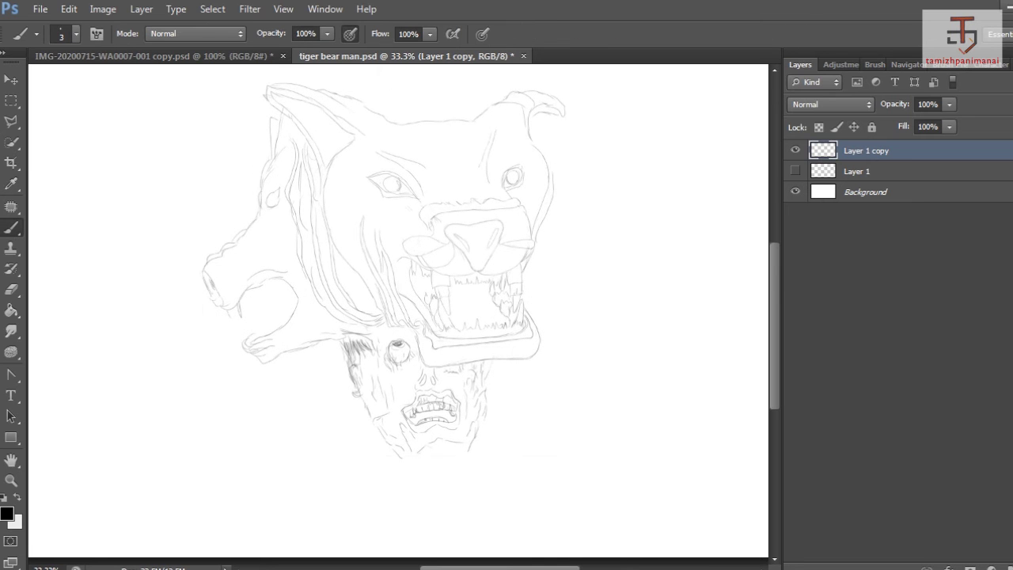
Sketch the furry outline of both shoulders below the man's neck and undo the last stray stroke.
mouse_move(385, 443)
left_mouse_down()
mouse_move(340, 451)
mouse_move(331, 436)
mouse_move(321, 462)
left_mouse_up()
left_click_drag(478, 447, 489, 437)
mouse_move(492, 444)
left_mouse_down()
mouse_move(526, 420)
mouse_move(544, 429)
mouse_move(592, 500)
left_mouse_up()
left_click_drag(304, 484, 290, 517)
key("ctrl+z")
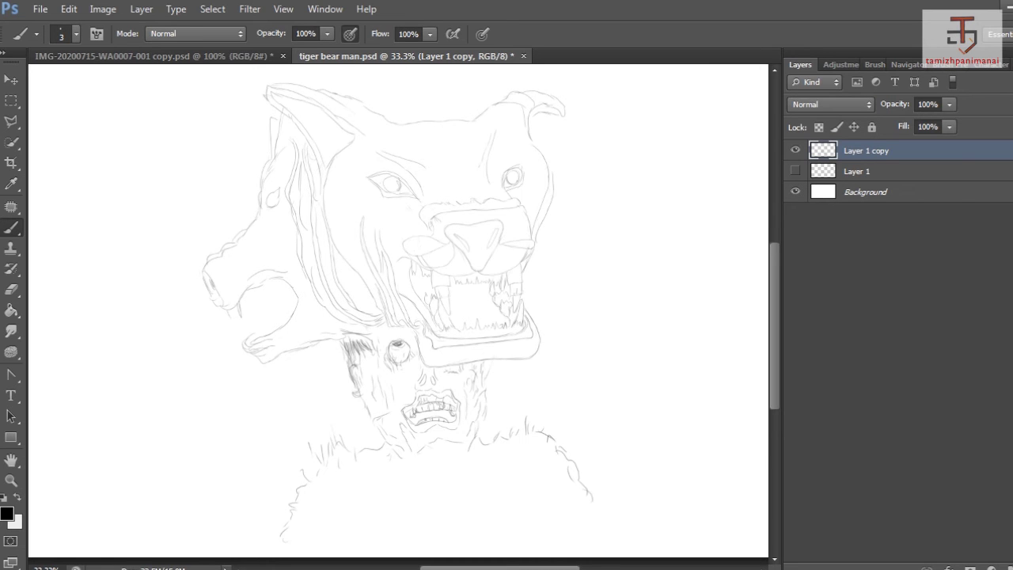
Draw the neck and collar folds below the chin and add fur tufts along the tops of the shoulders.
scroll(398, 311, "down", 2)
mouse_move(399, 397)
left_mouse_down()
mouse_move(413, 422)
mouse_move(460, 405)
mouse_move(448, 409)
left_mouse_up()
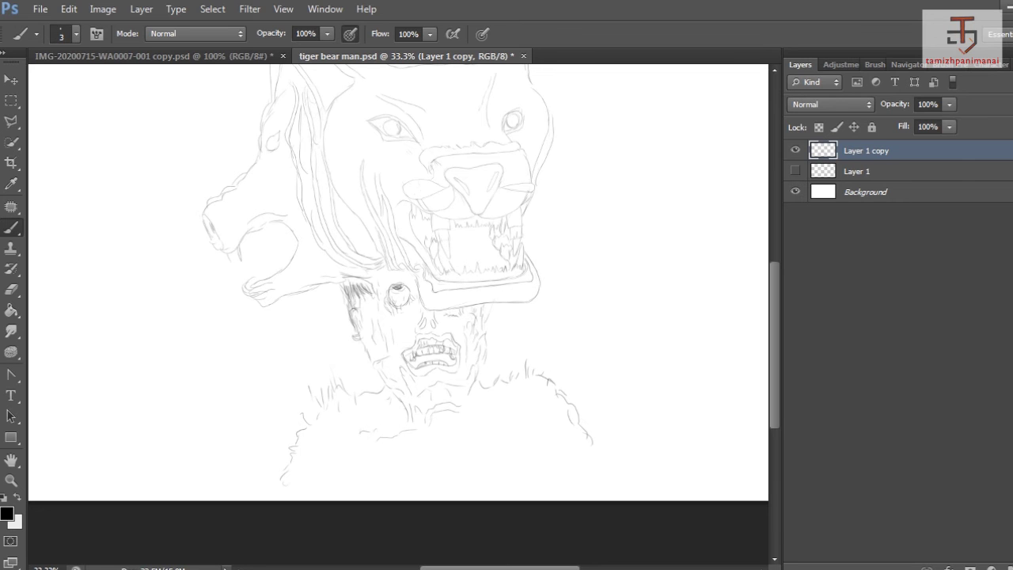
left_click_drag(363, 377, 370, 388)
left_click_drag(376, 377, 382, 387)
left_click_drag(481, 369, 489, 377)
left_click_drag(495, 366, 512, 367)
left_click_drag(542, 357, 547, 368)
Add short fur strokes on top of the tiger's head beside the left ear.
scroll(396, 277, "up", 3)
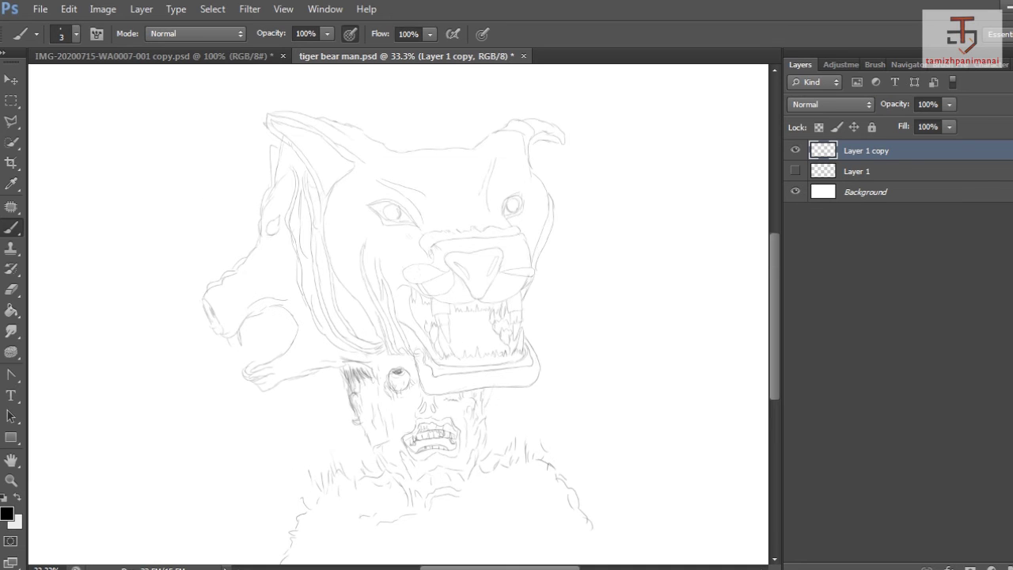
left_click_drag(388, 138, 396, 146)
left_click_drag(394, 141, 421, 151)
Fill the bear's forehead, eye area and cheek with short fur strokes.
mouse_move(263, 195)
left_mouse_down()
mouse_move(260, 212)
mouse_move(272, 208)
left_mouse_up()
mouse_move(277, 193)
left_mouse_down()
mouse_move(273, 205)
mouse_move(287, 207)
left_mouse_up()
left_click_drag(294, 186, 288, 197)
mouse_move(286, 175)
left_mouse_down()
mouse_move(262, 227)
mouse_move(279, 249)
mouse_move(272, 253)
left_mouse_up()
left_click_drag(284, 255, 252, 284)
mouse_move(282, 281)
left_mouse_down()
mouse_move(251, 292)
mouse_move(270, 293)
left_mouse_up()
mouse_move(297, 258)
left_mouse_down()
mouse_move(274, 297)
mouse_move(257, 295)
left_mouse_up()
Add fur strokes to the bear's neck and lower jaw, and sketch its lower teeth.
left_click_drag(309, 321, 300, 335)
mouse_move(309, 373)
left_mouse_down()
mouse_move(291, 382)
mouse_move(312, 383)
left_mouse_up()
mouse_move(328, 367)
left_mouse_down()
mouse_move(323, 384)
mouse_move(307, 367)
mouse_move(283, 377)
left_mouse_up()
mouse_move(307, 361)
left_mouse_down()
mouse_move(293, 370)
mouse_move(303, 362)
left_mouse_up()
mouse_move(319, 348)
left_mouse_down()
mouse_move(306, 359)
mouse_move(315, 359)
left_mouse_up()
left_click_drag(333, 342, 308, 350)
mouse_move(327, 335)
left_mouse_down()
mouse_move(242, 364)
mouse_move(266, 361)
left_mouse_up()
mouse_move(279, 355)
left_mouse_down()
mouse_move(267, 361)
mouse_move(288, 347)
left_mouse_up()
Detail the bear's upper mouth and snout with fur and wrinkle strokes, undoing the last stroke near the eye.
mouse_move(250, 320)
left_mouse_down()
mouse_move(247, 331)
mouse_move(236, 323)
left_mouse_up()
mouse_move(250, 293)
left_mouse_down()
mouse_move(239, 309)
mouse_move(250, 294)
left_mouse_up()
mouse_move(254, 276)
left_mouse_down()
mouse_move(246, 288)
mouse_move(236, 272)
left_mouse_up()
left_click_drag(237, 278, 226, 284)
left_click_drag(280, 225, 268, 231)
key("ctrl+z")
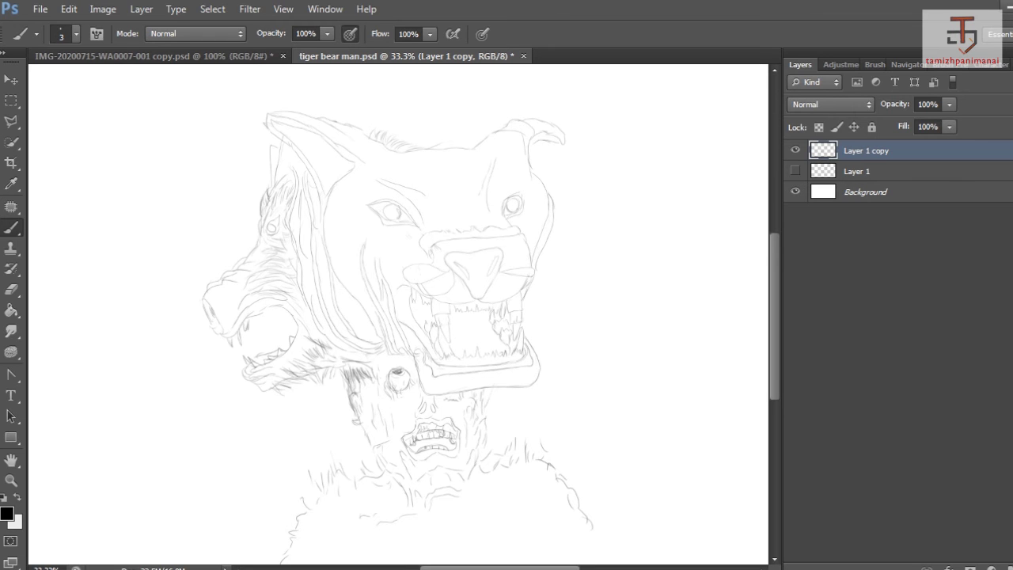
Thicken the fur along the right shoulder and extend its outline downward.
mouse_move(539, 454)
left_mouse_down()
mouse_move(544, 491)
mouse_move(598, 518)
mouse_move(610, 551)
left_mouse_up()
scroll(606, 546, "down", 2)
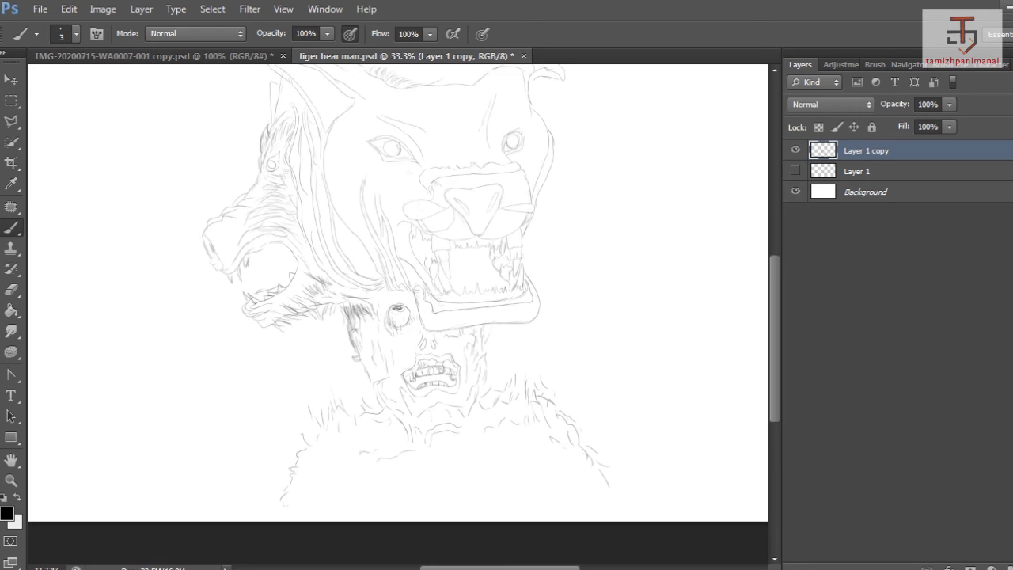
Add fur strokes along the left shoulder and down the left upper arm and side of the chest.
left_click_drag(315, 459, 305, 478)
left_click_drag(302, 480, 301, 497)
mouse_move(320, 470)
left_mouse_down()
mouse_move(317, 483)
mouse_move(332, 474)
mouse_move(339, 492)
left_mouse_up()
mouse_move(348, 459)
left_mouse_down()
mouse_move(343, 473)
mouse_move(379, 497)
left_mouse_up()
left_click_drag(359, 502, 357, 519)
left_click_drag(356, 405, 303, 438)
left_click_drag(323, 405, 317, 419)
Add short contour strokes to the human face's jaw, cheek and both side edges.
left_click_drag(372, 364, 369, 383)
left_click_drag(411, 349, 403, 357)
left_click_drag(372, 299, 379, 308)
mouse_move(475, 344)
left_mouse_down()
mouse_move(468, 353)
mouse_move(479, 352)
left_mouse_up()
left_click_drag(487, 357, 482, 369)
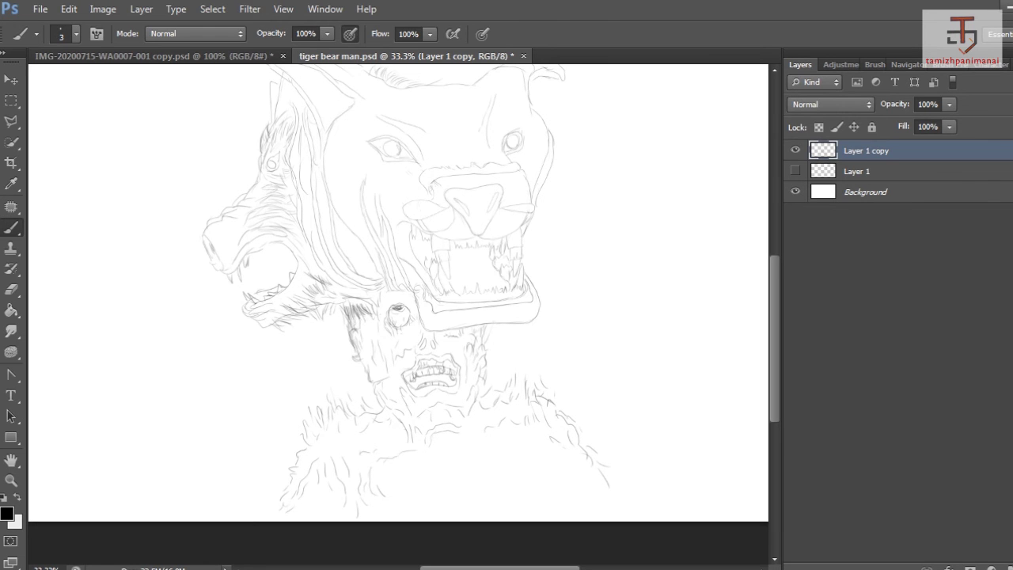
Thicken the fur on top of the right shoulder with short strokes.
left_click_drag(556, 403, 571, 412)
left_click_drag(557, 378, 551, 393)
left_click_drag(536, 374, 529, 390)
Try contour strokes around the human mouth and down the cheek.
left_click_drag(411, 388, 424, 397)
mouse_move(422, 397)
left_mouse_down()
mouse_move(457, 394)
mouse_move(460, 374)
left_mouse_up()
key("ctrl+alt+z")
key("ctrl+alt+z")
mouse_move(388, 323)
left_mouse_down()
mouse_move(391, 338)
mouse_move(353, 355)
mouse_move(365, 397)
left_mouse_up()
key("ctrl+alt+z")
Add fur beside the right of the neck and fill the right upper arm with strokes along its outer edge.
mouse_move(501, 373)
left_mouse_down()
mouse_move(496, 387)
mouse_move(529, 376)
mouse_move(487, 386)
left_mouse_up()
left_click_drag(498, 357, 487, 373)
mouse_move(595, 439)
left_mouse_down()
mouse_move(581, 456)
mouse_move(614, 500)
left_mouse_up()
mouse_move(541, 448)
left_mouse_down()
mouse_move(533, 461)
mouse_move(546, 487)
mouse_move(551, 467)
left_mouse_up()
mouse_move(576, 449)
left_mouse_down()
mouse_move(560, 467)
mouse_move(575, 475)
left_mouse_up()
mouse_move(582, 468)
left_mouse_down()
mouse_move(567, 486)
mouse_move(584, 491)
left_mouse_up()
left_click_drag(585, 488, 569, 497)
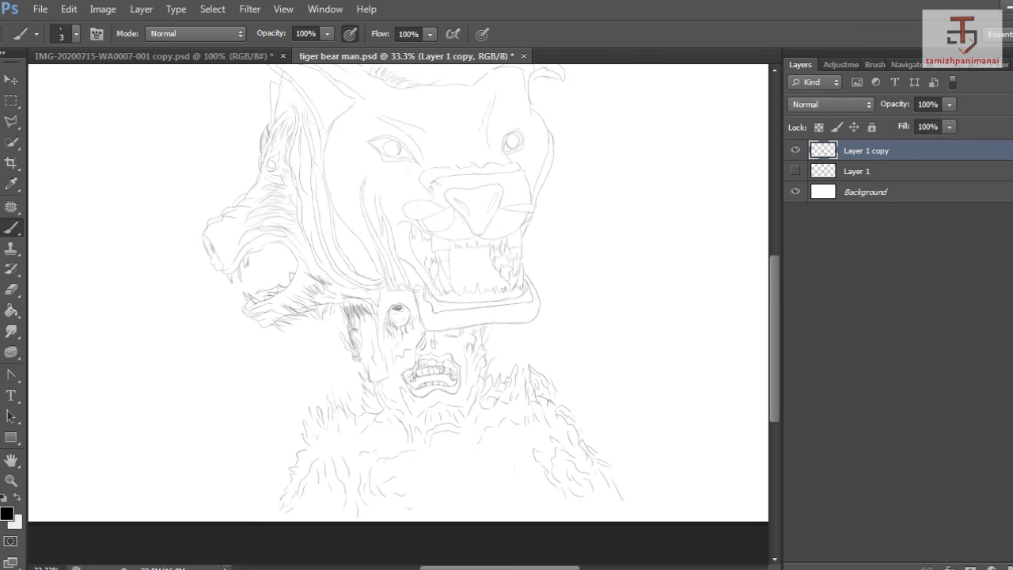
Scale the whole sketch down slightly and reposition it on the canvas.
scroll(399, 293, "down", 1)
scroll(399, 293, "up", 3)
key("ctrl+t")
left_click_drag(625, 119, 584, 165)
left_click_drag(475, 248, 501, 156)
left_click_drag(608, 498, 603, 492)
key("Return")
left_click_drag(447, 268, 449, 286, "ctrl")
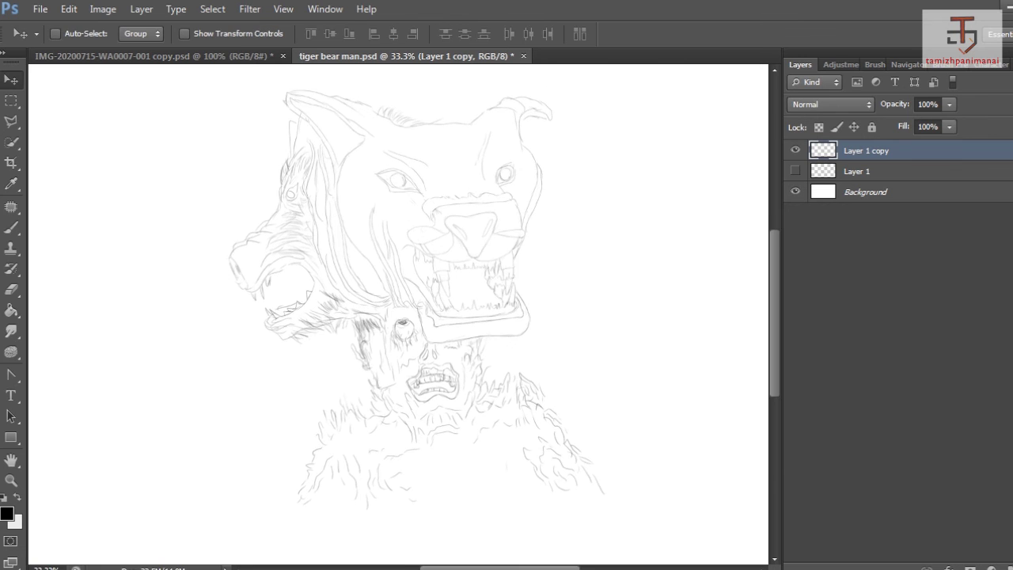
Add strokes to the lower face and collarbone area, and fur along the left arm's outer edge.
scroll(398, 304, "down", 2)
key("b")
key("ctrl+plus")
scroll(399, 305, "down", 4)
mouse_move(405, 359)
left_mouse_down()
mouse_move(446, 350)
mouse_move(442, 371)
left_mouse_up()
left_click_drag(452, 367, 460, 359)
mouse_move(456, 318)
left_mouse_down()
mouse_move(457, 334)
mouse_move(492, 311)
left_mouse_up()
left_click_drag(382, 314, 393, 309)
left_click_drag(280, 317, 260, 348)
left_click_drag(252, 360, 247, 388)
left_click_drag(266, 350, 258, 368)
Add fur to the right shoulder's edge and extend the right arm's inner and outer outlines downward.
left_click_drag(643, 268, 635, 273)
left_click_drag(620, 250, 633, 269)
left_click_drag(637, 277, 658, 298)
mouse_move(546, 336)
left_mouse_down()
mouse_move(562, 333)
mouse_move(621, 427)
left_mouse_up()
left_click_drag(693, 373, 719, 420)
left_click_drag(622, 442, 641, 479)
Sketch the contours of both pectorals with their nipples and surrounding skin folds.
left_click_drag(556, 354, 512, 357)
mouse_move(460, 403)
left_mouse_down()
mouse_move(488, 420)
mouse_move(549, 416)
mouse_move(550, 379)
left_mouse_up()
left_click_drag(537, 387, 542, 394)
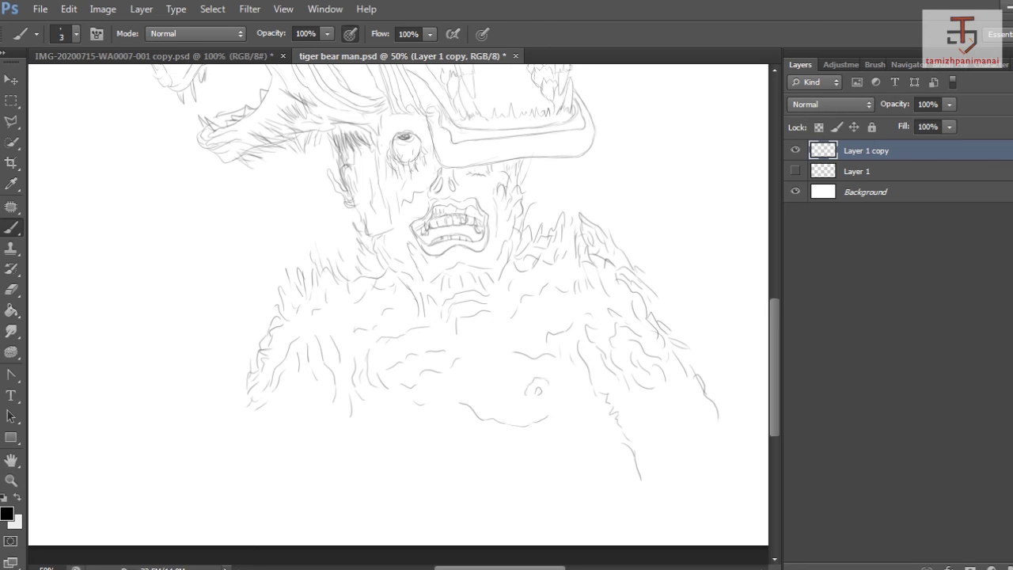
mouse_move(446, 406)
left_mouse_down()
mouse_move(417, 449)
mouse_move(383, 440)
left_mouse_up()
mouse_move(372, 432)
left_mouse_down()
mouse_move(364, 440)
mouse_move(396, 455)
left_mouse_up()
left_click_drag(400, 419, 412, 436)
mouse_move(383, 415)
left_mouse_down()
mouse_move(386, 428)
mouse_move(346, 434)
left_mouse_up()
Outline the left arm's inner and outer edges and add strokes to the chest and inner right arm.
left_click_drag(328, 408, 321, 485)
left_click_drag(256, 409, 239, 444)
left_click_drag(487, 382, 481, 398)
left_click_drag(503, 341, 486, 360)
mouse_move(576, 383)
left_mouse_down()
mouse_move(619, 453)
mouse_move(590, 473)
left_mouse_up()
left_click_drag(584, 452, 581, 480)
left_click_drag(544, 449, 541, 466)
left_click_drag(571, 413, 568, 434)
Sketch the torso's left side with wrinkled strokes and extend the left arm's outlines downward.
left_click_drag(351, 446, 345, 462)
left_click_drag(350, 413, 342, 445)
mouse_move(379, 466)
left_mouse_down()
mouse_move(358, 477)
mouse_move(393, 524)
left_mouse_up()
mouse_move(382, 487)
left_mouse_down()
mouse_move(394, 497)
mouse_move(417, 472)
left_mouse_up()
left_click_drag(322, 456, 326, 469)
left_click_drag(323, 483, 327, 501)
left_click_drag(241, 456, 245, 467)
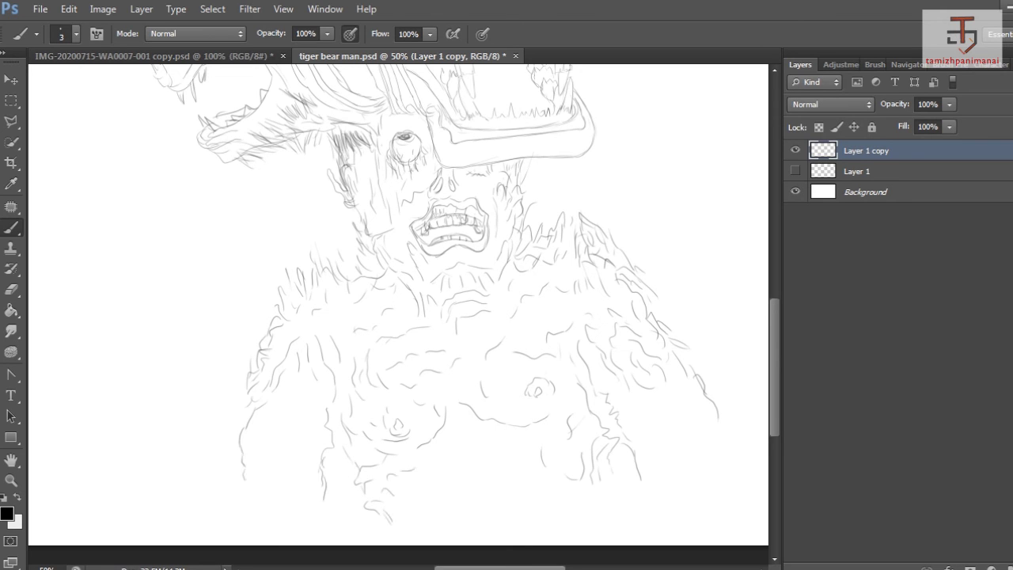
Add short detail strokes to the right arm, collarbone, both shoulders and the sides of the face.
left_click_drag(631, 402, 645, 434)
left_click_drag(596, 374, 613, 389)
left_click_drag(584, 341, 588, 362)
left_click_drag(466, 320, 494, 334)
left_click_drag(527, 222, 533, 240)
left_click_drag(333, 255, 339, 266)
left_click_drag(507, 216, 510, 232)
left_click_drag(356, 203, 364, 215)
Scale the Layer 1 copy sketch down to about 85% and reposition it on the canvas.
scroll(398, 305, "up", 4)
scroll(398, 305, "down", 5)
key("ctrl+t")
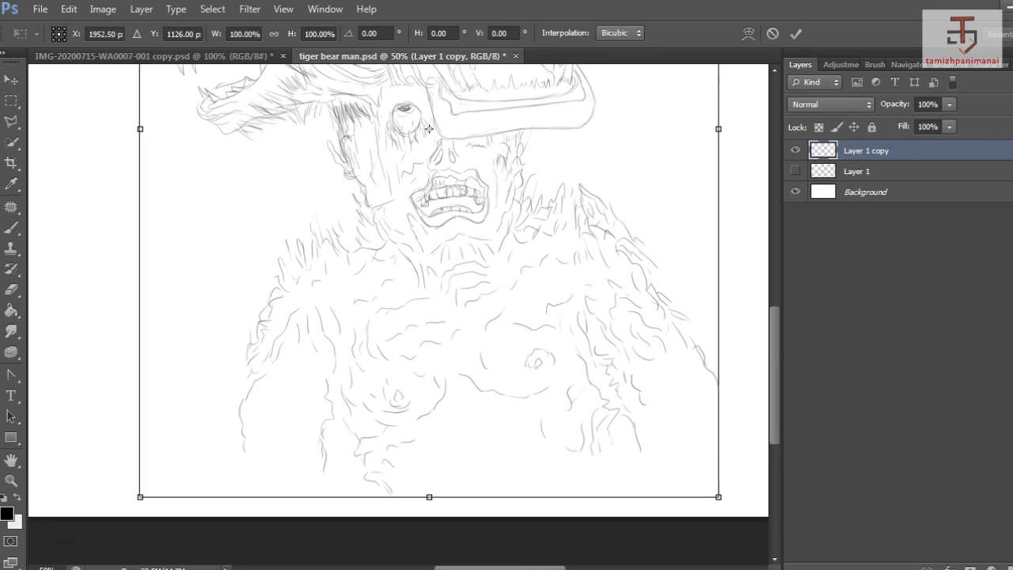
left_click_drag(719, 496, 690, 459)
left_click_drag(538, 333, 554, 351)
left_click_drag(706, 478, 666, 427)
left_click_drag(503, 263, 533, 314)
left_click_drag(694, 478, 681, 459)
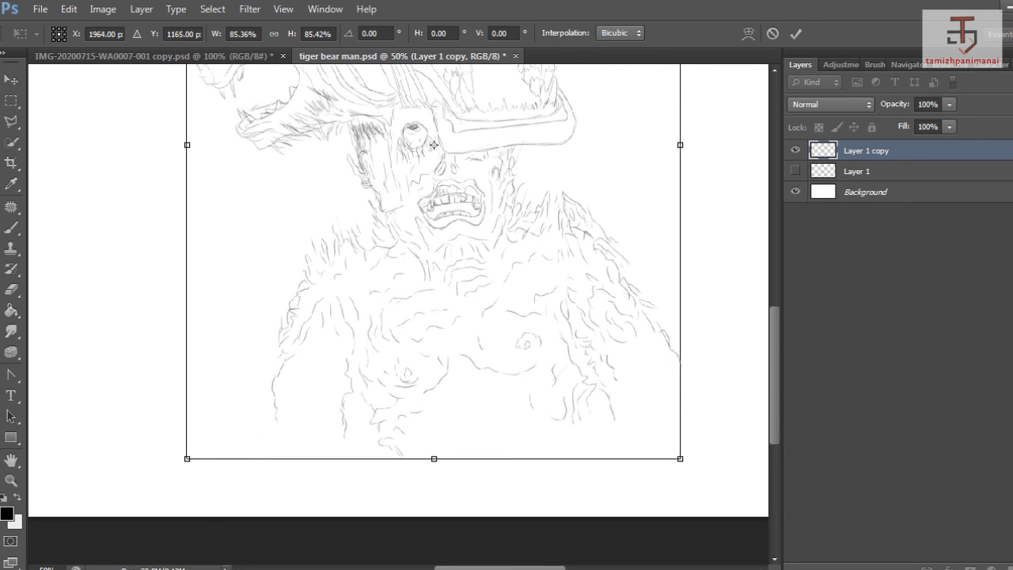
left_click_drag(538, 316, 535, 353)
left_click(796, 34)
scroll(398, 305, "up", 5)
scroll(398, 305, "down", 1)
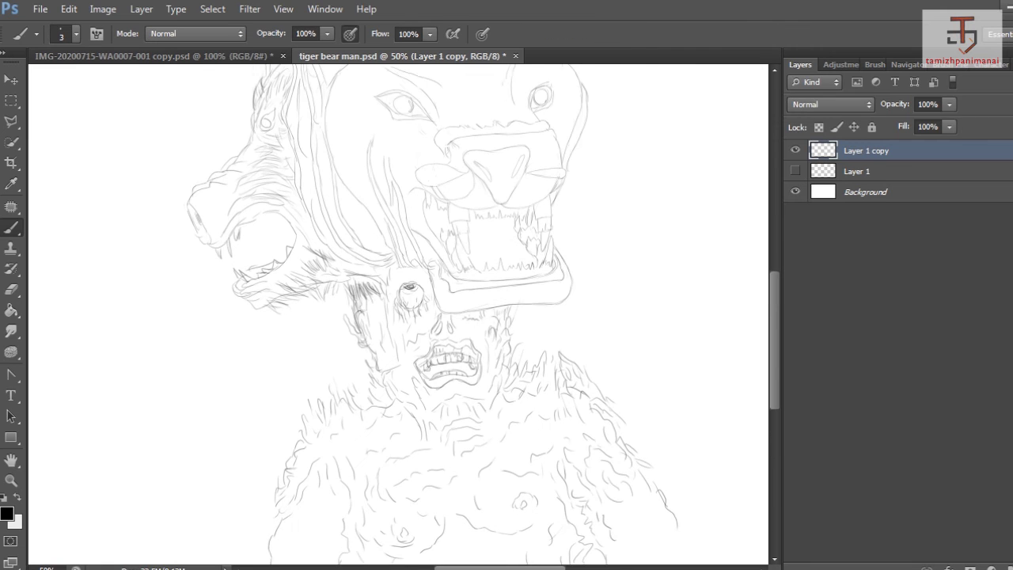
Compare the Layer 1 and Layer 1 copy sketches by toggling their visibility.
left_click(796, 171)
left_click(796, 150)
left_click(796, 150)
left_click(795, 171)
left_click(796, 151)
left_click(796, 171)
scroll(398, 305, "up", 1)
scroll(402, 303, "up", 2)
key("ctrl+j")
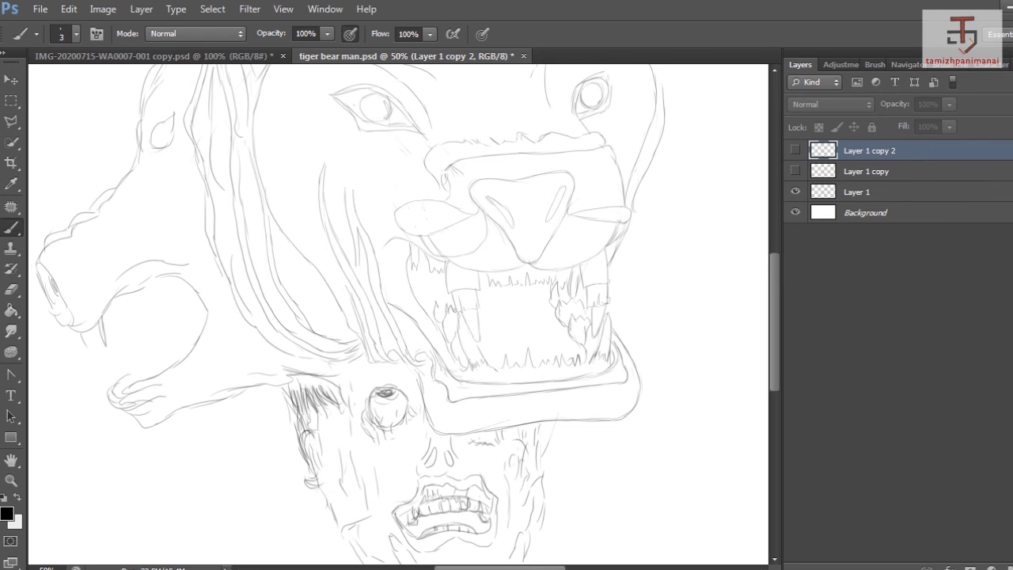
key("ctrl+z")
left_click(871, 171)
key("ctrl+j")
left_click(795, 171)
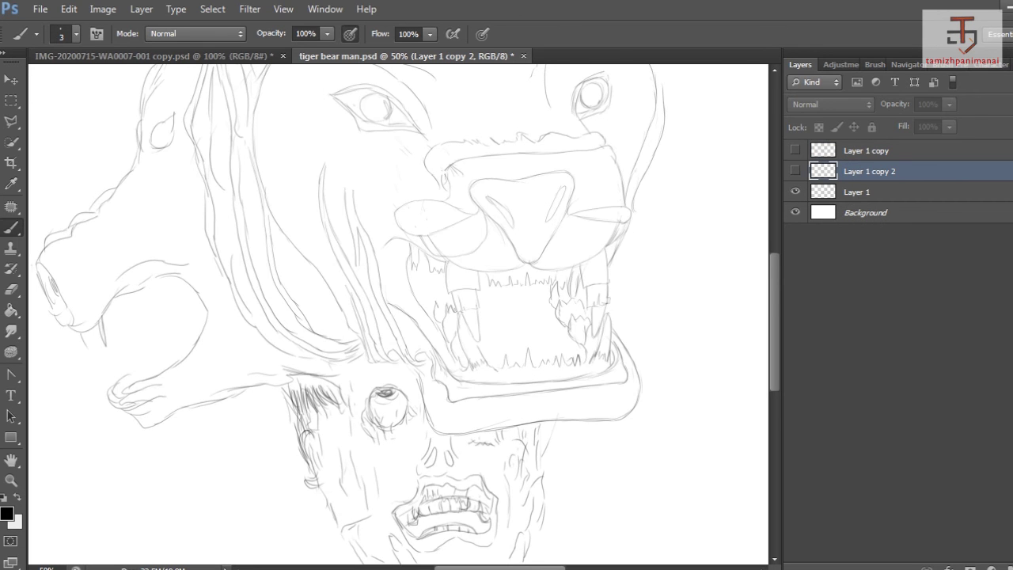
key("alt+bracketleft")
key("ctrl+t")
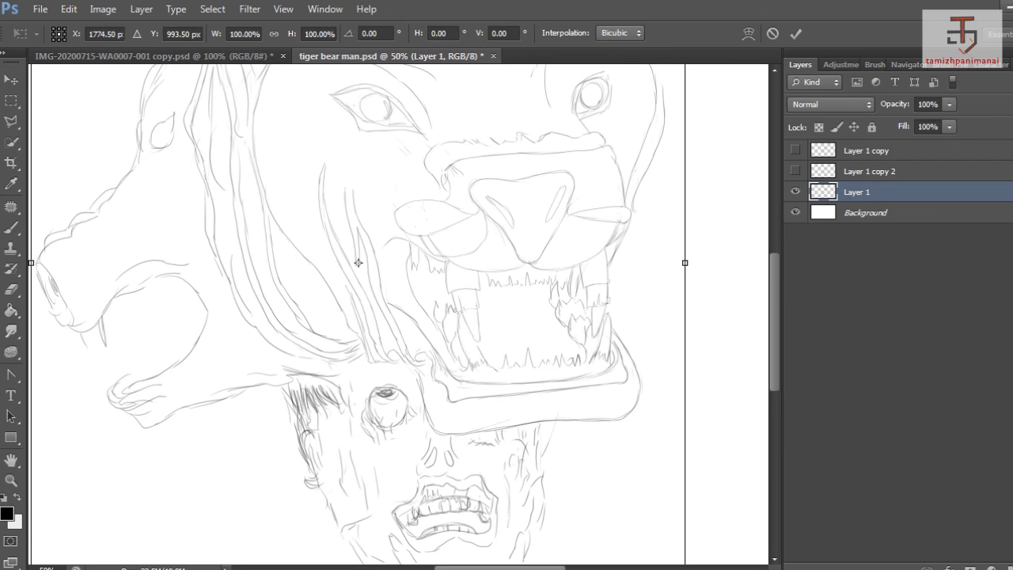
scroll(398, 313, "down", 3)
left_click_drag(686, 412, 660, 386)
key("ctrl+z")
key("Return")
key("b")
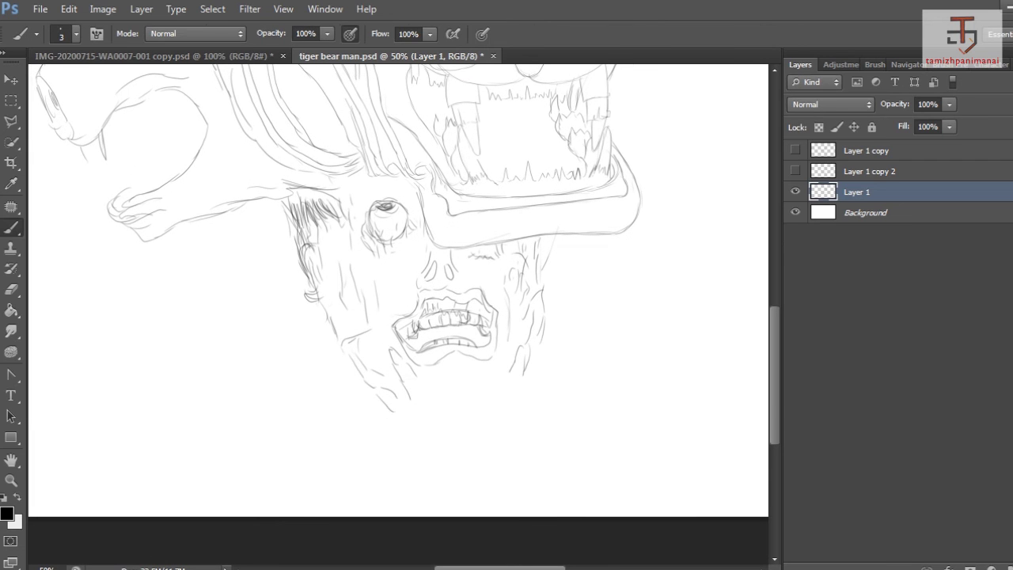
left_click(869, 171)
key("Delete")
Duplicate Layer 1 copy, keeping only the duplicate sketch visible above the background.
left_click(857, 171)
left_click(866, 151)
left_click(796, 150)
left_click(795, 171)
scroll(396, 316, "up", 3)
key("ctrl+j")
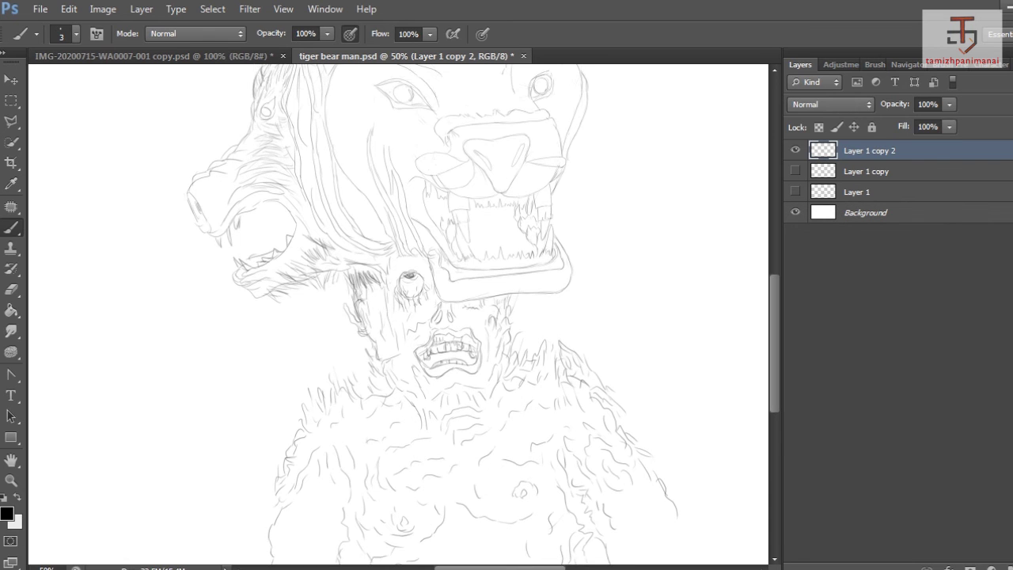
Scale the duplicated sketch down further and reposition it with free space below the torso.
scroll(396, 317, "down", 3)
key("ctrl+t")
left_click_drag(406, 146, 428, 282)
scroll(427, 283, "up", 2)
left_click_drag(637, 93, 620, 113)
left_click_drag(444, 285, 435, 254)
scroll(435, 253, "down", 2)
key("Return")
scroll(399, 380, "down", 2)
Reduce the brush size to 1 px and sketch wrinkled contour strokes across the abdomen below the pectorals.
key("ctrl+plus")
scroll(398, 379, "down", 2)
left_click_drag(402, 396, 392, 404)
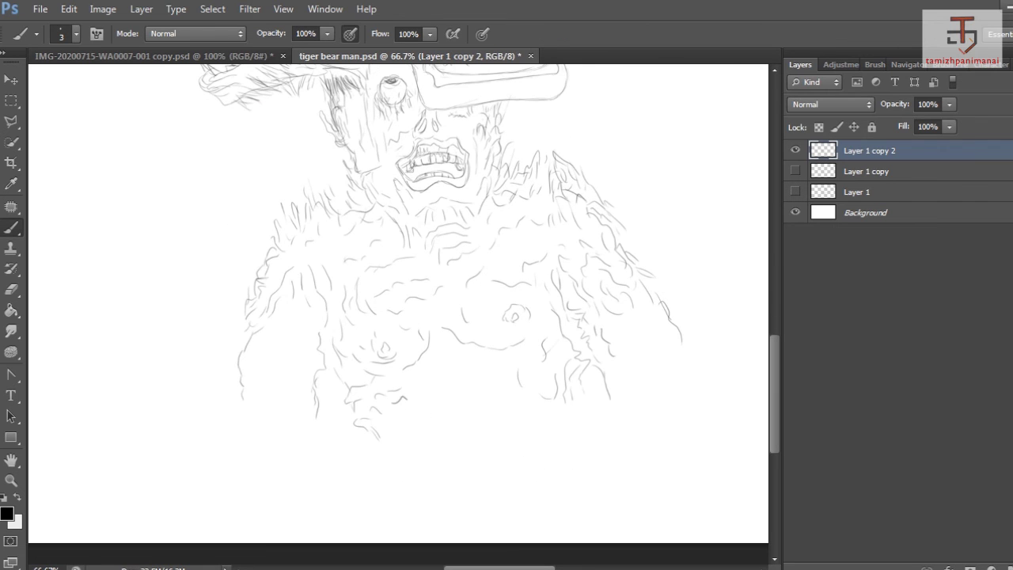
right_click(449, 366)
left_click_drag(466, 406, 462, 406)
mouse_move(442, 380)
left_mouse_down()
mouse_move(407, 407)
mouse_move(418, 438)
left_mouse_up()
left_click_drag(453, 392, 473, 388)
mouse_move(437, 356)
left_mouse_down()
mouse_move(483, 350)
mouse_move(459, 360)
left_mouse_up()
left_click_drag(462, 364, 479, 360)
left_click_drag(489, 359, 508, 355)
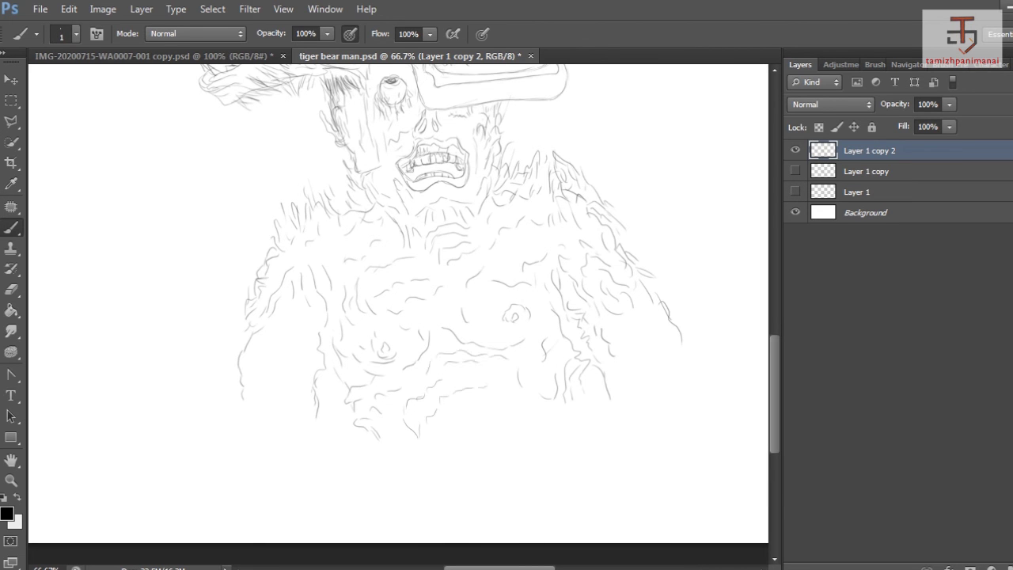
Sketch the lower forearm edge, wrist fur and first finger contours of the arm beneath the bear head.
left_click_drag(248, 398, 252, 419)
mouse_move(255, 457)
left_mouse_down()
mouse_move(252, 489)
mouse_move(246, 465)
mouse_move(267, 488)
mouse_move(280, 468)
left_mouse_up()
left_click_drag(290, 439, 287, 469)
left_click_drag(289, 415, 286, 428)
left_click_drag(299, 429, 279, 483)
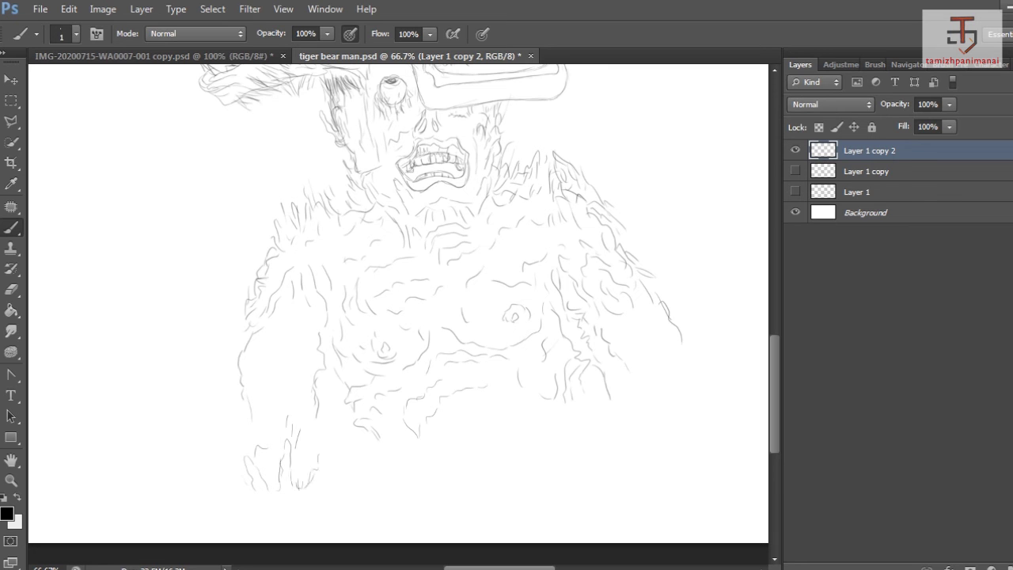
Sketch the spread fingers and the palm outline of the hand beneath the bear head, reaching the canvas's lower edge.
mouse_move(323, 448)
left_mouse_down()
mouse_move(328, 470)
mouse_move(315, 499)
mouse_move(253, 502)
left_mouse_up()
mouse_move(247, 479)
left_mouse_down()
mouse_move(232, 495)
mouse_move(225, 484)
mouse_move(239, 505)
mouse_move(232, 521)
mouse_move(224, 513)
left_mouse_up()
left_click_drag(231, 510, 220, 523)
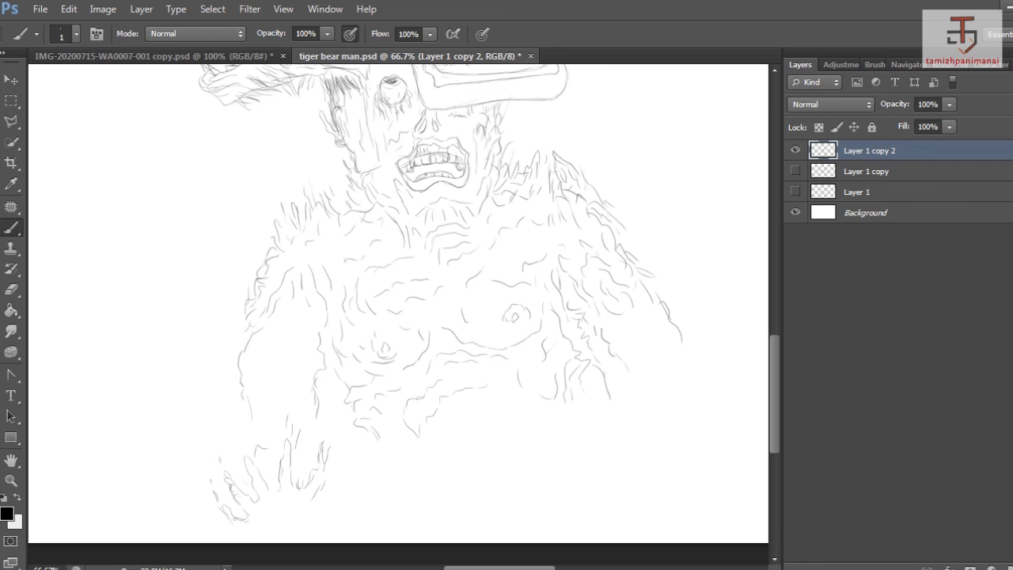
left_click_drag(251, 489, 244, 497)
left_click_drag(252, 474, 246, 484)
left_click_drag(253, 526, 239, 540)
left_click_drag(310, 505, 296, 513)
mouse_move(291, 516)
left_mouse_down()
mouse_move(279, 524)
mouse_move(315, 524)
left_mouse_up()
Add short fur tufts along the outer elbow and forearm of the arm beneath the bear head.
left_click_drag(248, 425, 242, 438)
left_click_drag(238, 358, 231, 367)
left_click_drag(233, 332, 224, 356)
left_click_drag(233, 312, 238, 328)
left_click_drag(239, 327, 237, 347)
left_click_drag(242, 317, 234, 335)
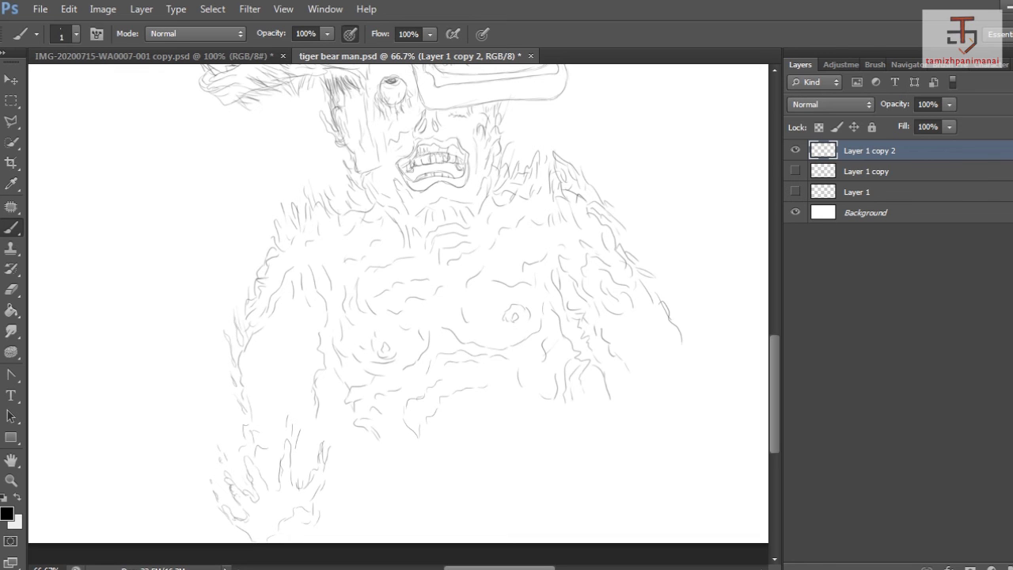
Add fur and contour strokes inside the forearm and refine the finger and palm lines of the hand on the bear's side.
left_click_drag(256, 377, 261, 418)
left_click_drag(249, 364, 244, 389)
left_click_drag(261, 340, 250, 358)
left_click_drag(317, 348, 312, 366)
left_click_drag(311, 375, 308, 434)
mouse_move(325, 420)
left_mouse_down()
mouse_move(322, 435)
mouse_move(280, 459)
left_mouse_up()
left_click_drag(291, 459, 289, 478)
left_click_drag(274, 530, 291, 518)
left_click_drag(314, 449, 310, 474)
Sketch the belly folds, a navel and an irregular wavy lower edge closing off the torso.
left_click_drag(365, 449, 382, 475)
left_click_drag(374, 446, 399, 451)
left_click_drag(400, 453, 415, 446)
left_click_drag(448, 413, 461, 416)
mouse_move(470, 422)
left_mouse_down()
mouse_move(468, 435)
mouse_move(472, 425)
left_mouse_up()
left_click_drag(475, 405, 490, 422)
mouse_move(479, 419)
left_mouse_down()
mouse_move(492, 435)
mouse_move(482, 429)
mouse_move(481, 445)
left_mouse_up()
left_click_drag(378, 477, 397, 485)
left_click_drag(401, 480, 431, 489)
left_click_drag(435, 483, 457, 478)
left_click_drag(457, 480, 554, 448)
Sketch the curled fingers of the opposite hand beside the abdomen.
mouse_move(584, 443)
left_mouse_down()
mouse_move(595, 421)
mouse_move(656, 404)
left_mouse_up()
mouse_move(646, 382)
left_mouse_down()
mouse_move(664, 423)
mouse_move(632, 418)
mouse_move(657, 434)
mouse_move(673, 395)
left_mouse_up()
left_click_drag(676, 392, 670, 409)
left_click_drag(662, 372, 663, 385)
left_click_drag(672, 377, 669, 386)
Sketch furry strokes up the outer edge of the forearm above the curled hand.
mouse_move(687, 385)
left_mouse_down()
mouse_move(694, 399)
mouse_move(698, 378)
mouse_move(709, 402)
left_mouse_up()
left_click_drag(711, 366, 709, 375)
mouse_move(706, 347)
left_mouse_down()
mouse_move(705, 358)
mouse_move(701, 341)
left_mouse_up()
left_click_drag(699, 302, 695, 322)
left_click_drag(689, 303, 695, 344)
left_click_drag(683, 311, 695, 342)
Sketch the wrist creases, palm and rounded lower contour of the curled hand.
mouse_move(695, 356)
left_mouse_down()
mouse_move(703, 427)
mouse_move(682, 428)
left_mouse_up()
mouse_move(680, 421)
left_mouse_down()
mouse_move(643, 457)
mouse_move(612, 429)
left_mouse_up()
left_click_drag(636, 414, 621, 440)
mouse_move(677, 464)
left_mouse_down()
mouse_move(660, 479)
mouse_move(663, 462)
mouse_move(691, 447)
left_mouse_up()
left_click_drag(703, 458, 681, 479)
left_click_drag(697, 482, 682, 486)
mouse_move(688, 430)
left_mouse_down()
mouse_move(675, 435)
mouse_move(711, 464)
mouse_move(704, 475)
left_mouse_up()
Extend the torso's lower edge and add fur strokes up the flank beside the curled hand's arm.
scroll(398, 303, "down", 3)
left_click_drag(524, 365, 542, 356)
mouse_move(516, 340)
left_mouse_down()
mouse_move(526, 346)
mouse_move(509, 320)
mouse_move(547, 345)
left_mouse_up()
left_click_drag(575, 325, 568, 335)
left_click_drag(596, 302, 591, 323)
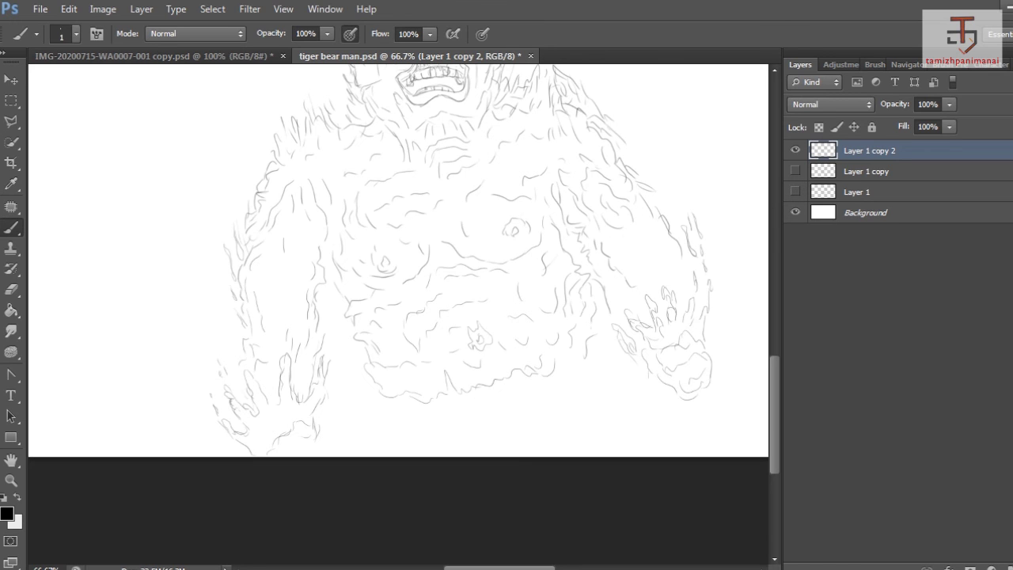
Fill the forearm above the curled hand with short fur strokes and reinforce its inner edge down to the fingers.
left_click_drag(643, 357, 637, 371)
left_click_drag(637, 329, 624, 341)
left_click_drag(645, 240, 634, 266)
left_click_drag(640, 272, 611, 334)
left_click_drag(633, 334, 619, 359)
left_click_drag(662, 238, 655, 250)
left_click_drag(687, 255, 684, 275)
Surround the curled hand and its outer wrist with small fur tufts.
mouse_move(683, 321)
left_mouse_down()
mouse_move(677, 331)
mouse_move(717, 376)
left_mouse_up()
mouse_move(661, 395)
left_mouse_down()
mouse_move(640, 384)
mouse_move(638, 394)
mouse_move(684, 397)
left_mouse_up()
mouse_move(716, 328)
left_mouse_down()
mouse_move(722, 309)
mouse_move(722, 337)
left_mouse_up()
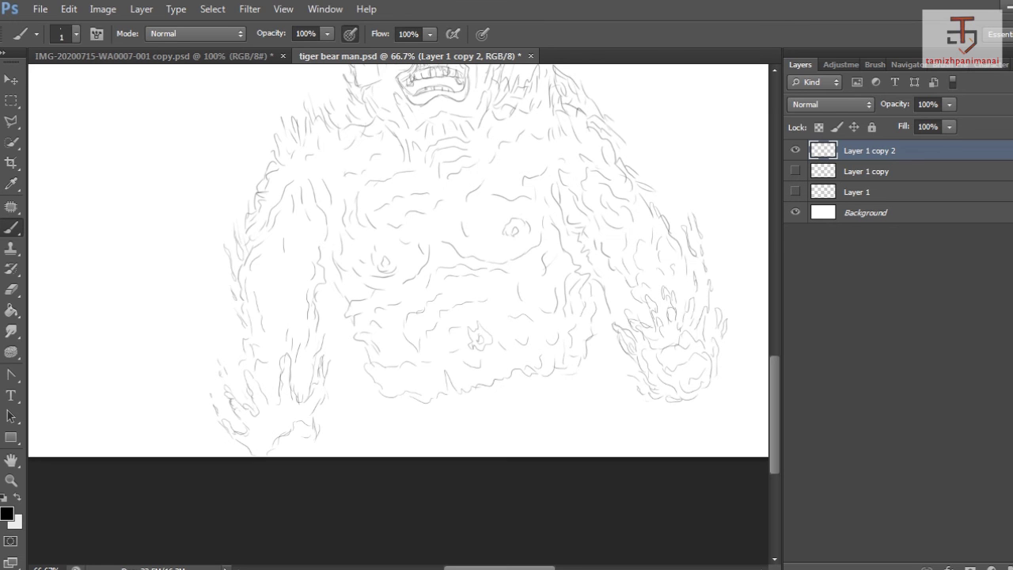
mouse_move(717, 284)
left_mouse_down()
mouse_move(710, 265)
mouse_move(722, 290)
left_mouse_up()
Add loose fur strokes along the outer edges of both upper arms.
left_click_drag(662, 185, 657, 198)
left_click_drag(229, 218, 225, 235)
left_click_drag(240, 195, 232, 211)
Add wrinkle strokes around the human face's mouth, chin and cheeks.
scroll(398, 261, "up", 5)
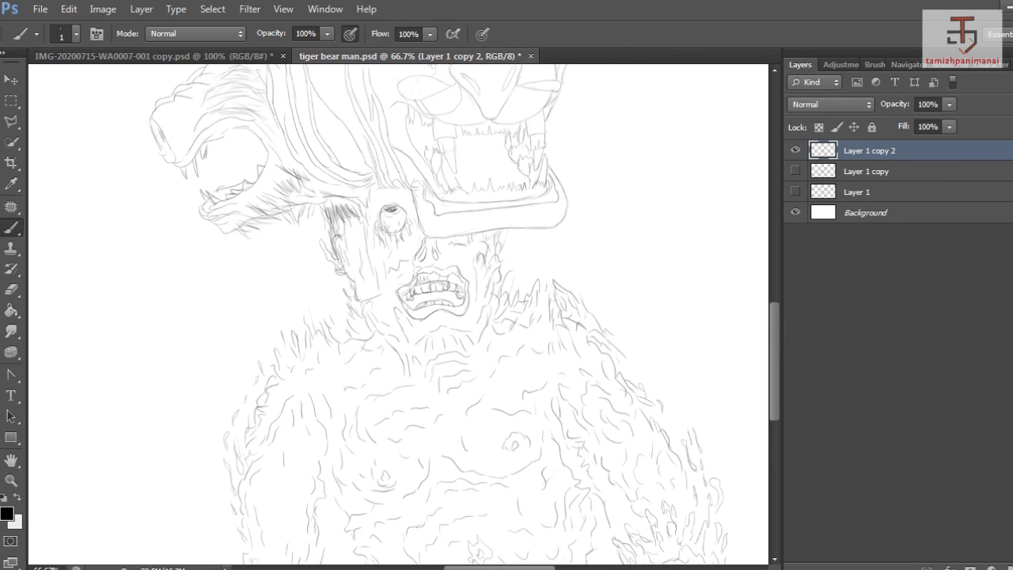
left_click_drag(388, 320, 390, 336)
left_click_drag(382, 298, 392, 307)
mouse_move(475, 295)
left_mouse_down()
mouse_move(471, 323)
mouse_move(478, 315)
left_mouse_up()
left_click_drag(472, 268, 448, 274)
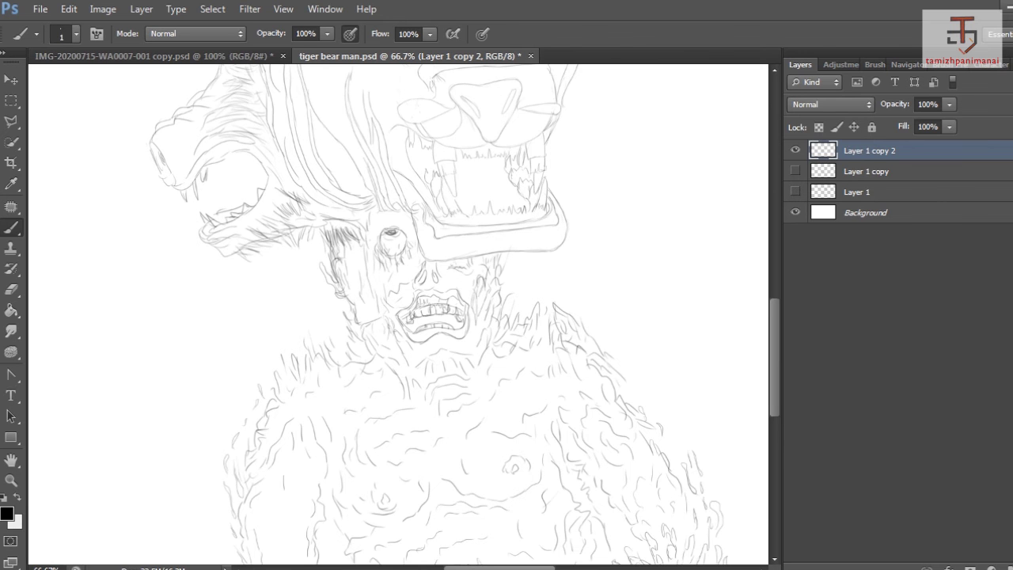
Thicken the fur along the bear's lower jaw and add a few strokes at the human neck and shoulder.
scroll(398, 317, "up", 3)
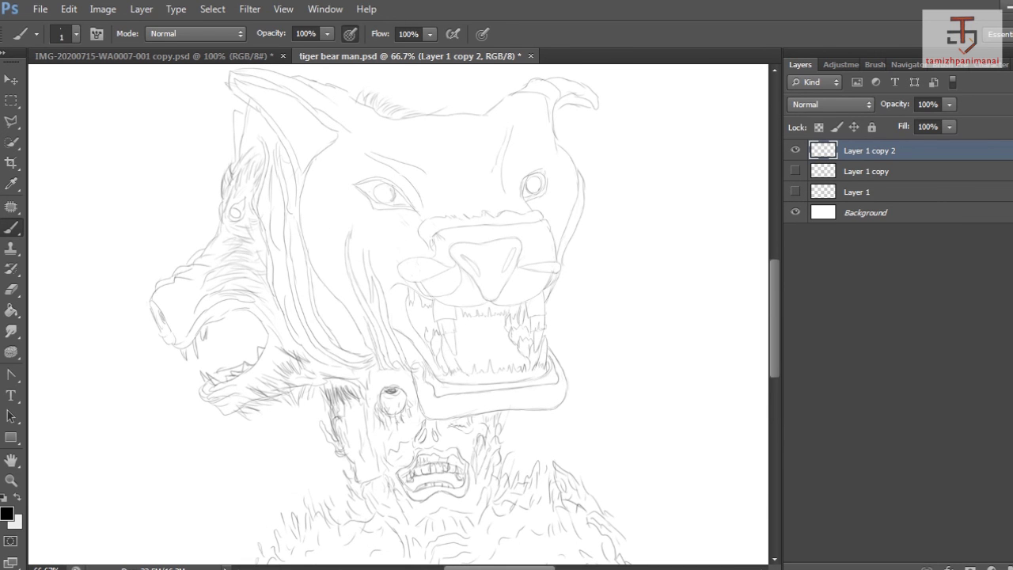
left_click_drag(266, 393, 285, 384)
left_click_drag(272, 396, 301, 380)
left_click_drag(292, 388, 311, 383)
left_click_drag(298, 382, 312, 376)
mouse_move(220, 402)
left_mouse_down()
mouse_move(242, 407)
mouse_move(238, 385)
left_mouse_up()
mouse_move(218, 403)
left_mouse_down()
mouse_move(235, 392)
mouse_move(204, 407)
left_mouse_up()
left_click_drag(315, 527, 307, 545)
left_click_drag(477, 490, 467, 506)
Start a bird head in the empty space beside the tiger's jaw, sketching its eye, brow and forehead line.
scroll(398, 314, "up", 1)
scroll(398, 314, "down", 1)
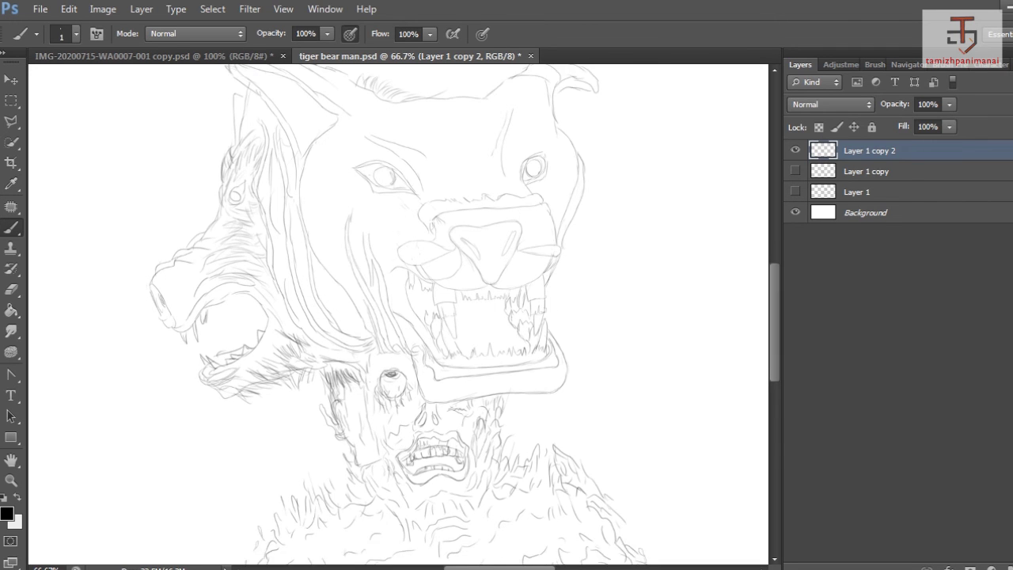
scroll(398, 314, "right", 1)
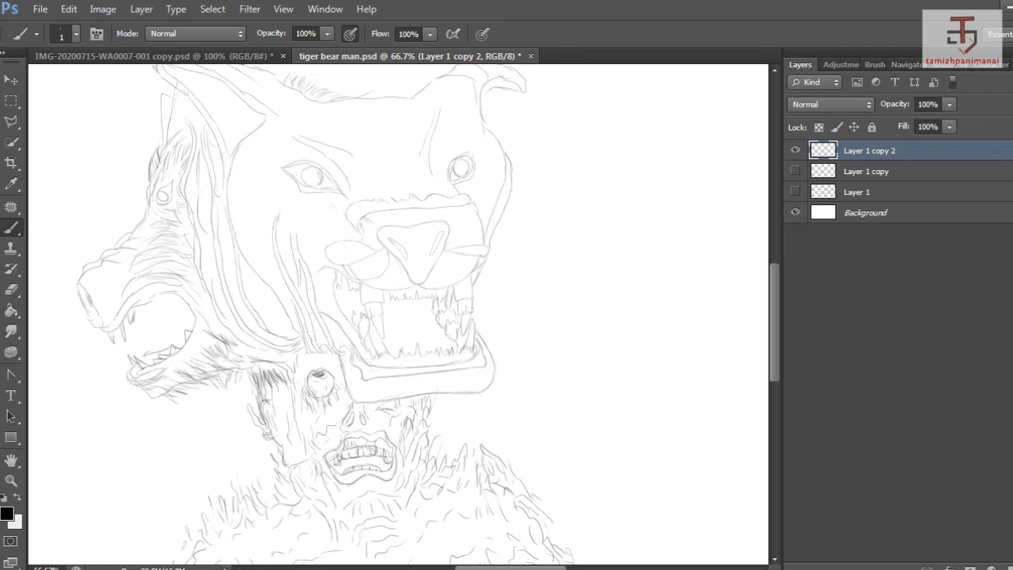
mouse_move(556, 255)
left_mouse_down()
mouse_move(538, 259)
mouse_move(551, 258)
left_mouse_up()
left_click_drag(540, 249, 522, 255)
left_click_drag(554, 223, 581, 231)
mouse_move(551, 202)
left_mouse_down()
mouse_move(565, 210)
mouse_move(545, 207)
mouse_move(570, 202)
left_mouse_up()
mouse_move(588, 218)
left_mouse_down()
mouse_move(600, 278)
mouse_move(646, 267)
left_mouse_up()
Sketch the bird's long hooked beak with its upper ridge, nostril, mouth line and pointed tip.
mouse_move(615, 268)
left_mouse_down()
mouse_move(663, 268)
mouse_move(706, 299)
left_mouse_up()
left_click_drag(564, 283, 584, 282)
mouse_move(561, 280)
left_mouse_down()
mouse_move(577, 287)
mouse_move(575, 297)
left_mouse_up()
left_click_drag(560, 304, 616, 323)
mouse_move(636, 323)
left_mouse_down()
mouse_move(657, 331)
mouse_move(634, 321)
left_mouse_up()
mouse_move(646, 319)
left_mouse_down()
mouse_move(662, 326)
mouse_move(641, 300)
left_mouse_up()
left_click_drag(659, 298, 680, 309)
left_click_drag(667, 274, 681, 291)
mouse_move(644, 290)
left_mouse_down()
mouse_move(606, 289)
mouse_move(652, 275)
left_mouse_up()
mouse_move(589, 277)
left_mouse_down()
mouse_move(559, 287)
mouse_move(593, 272)
left_mouse_up()
mouse_move(596, 275)
left_mouse_down()
mouse_move(581, 279)
mouse_move(584, 311)
mouse_move(696, 348)
left_mouse_up()
mouse_move(705, 302)
left_mouse_down()
mouse_move(722, 335)
mouse_move(715, 363)
mouse_move(736, 373)
left_mouse_up()
Add short feather strokes over the bird's forehead and crown.
mouse_move(599, 242)
left_mouse_down()
mouse_move(611, 262)
mouse_move(603, 244)
left_mouse_up()
mouse_move(584, 204)
left_mouse_down()
mouse_move(602, 232)
mouse_move(592, 205)
mouse_move(575, 206)
left_mouse_up()
left_click_drag(569, 174, 527, 188)
mouse_move(544, 179)
left_mouse_down()
mouse_move(525, 187)
mouse_move(529, 207)
left_mouse_up()
left_click_drag(564, 207, 553, 219)
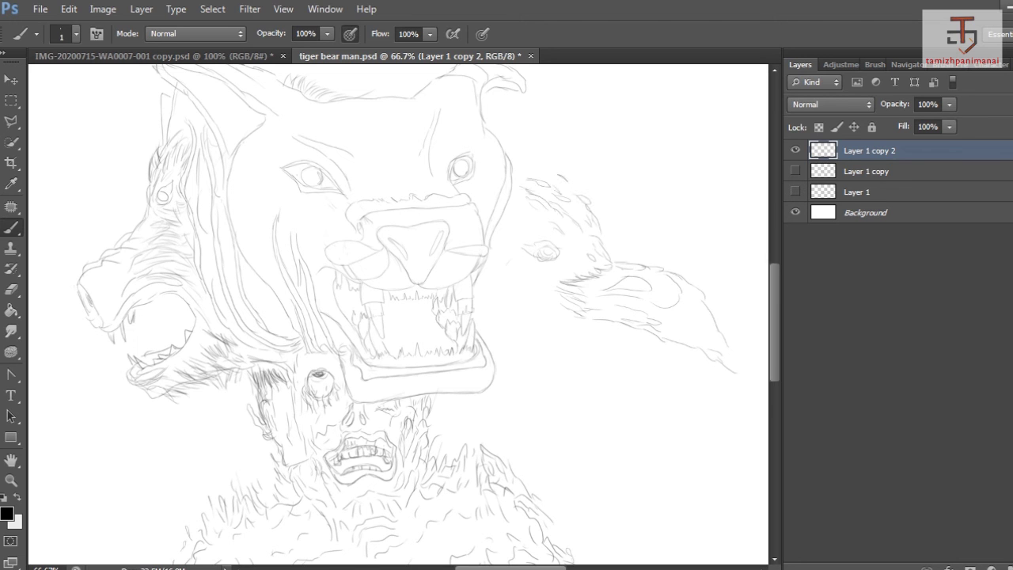
Sketch feather strokes on the bird's cheek at the base of the beak.
left_click_drag(580, 326, 564, 321)
mouse_move(578, 318)
left_mouse_down()
mouse_move(551, 317)
mouse_move(547, 327)
left_mouse_up()
mouse_move(554, 328)
left_mouse_down()
mouse_move(535, 332)
mouse_move(550, 341)
left_mouse_up()
left_click_drag(573, 346, 543, 354)
mouse_move(608, 362)
left_mouse_down()
mouse_move(554, 370)
mouse_move(560, 357)
left_mouse_up()
mouse_move(565, 334)
left_mouse_down()
mouse_move(549, 340)
mouse_move(559, 372)
left_mouse_up()
Outline the bird's lower beak and throat and draw the neck edge back to the tiger's lower jaw.
mouse_move(583, 368)
left_mouse_down()
mouse_move(564, 373)
mouse_move(574, 380)
left_mouse_up()
left_click_drag(618, 370, 595, 380)
mouse_move(651, 364)
left_mouse_down()
mouse_move(627, 373)
mouse_move(644, 371)
left_mouse_up()
left_click_drag(573, 385, 528, 402)
mouse_move(543, 399)
left_mouse_down()
mouse_move(527, 412)
mouse_move(486, 405)
left_mouse_up()
left_click_drag(503, 399, 470, 401)
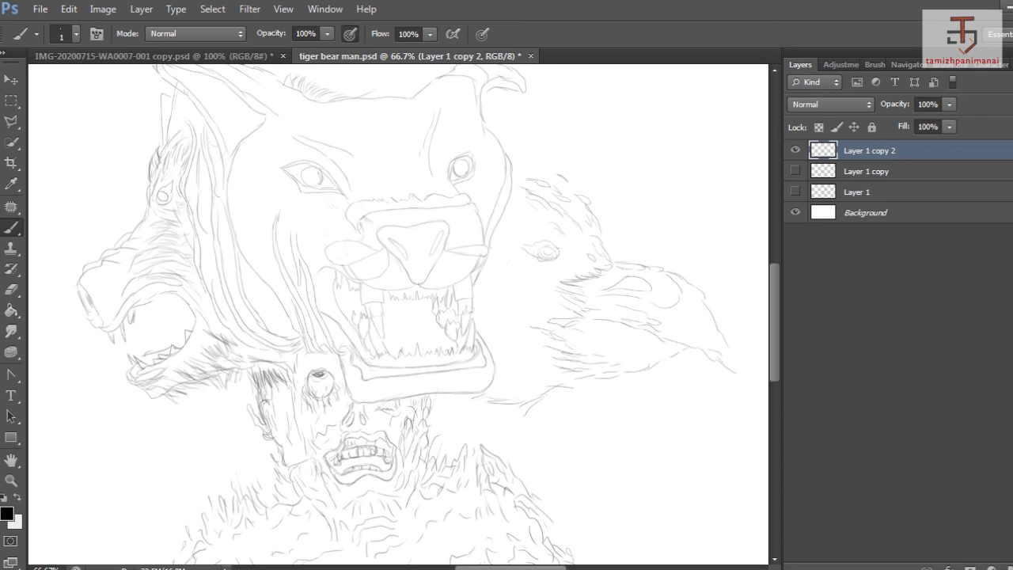
Shape the bird's eyelids and eye corner and add feather strokes around the eye.
left_click_drag(548, 294, 524, 299)
mouse_move(543, 287)
left_mouse_down()
mouse_move(521, 296)
mouse_move(512, 288)
left_mouse_up()
mouse_move(547, 284)
left_mouse_down()
mouse_move(526, 291)
mouse_move(535, 275)
left_mouse_up()
mouse_move(559, 248)
left_mouse_down()
mouse_move(526, 261)
mouse_move(532, 246)
left_mouse_up()
mouse_move(564, 242)
left_mouse_down()
mouse_move(554, 255)
mouse_move(533, 244)
left_mouse_up()
mouse_move(544, 239)
left_mouse_down()
mouse_move(523, 254)
mouse_move(525, 263)
left_mouse_up()
mouse_move(525, 240)
left_mouse_down()
mouse_move(508, 253)
mouse_move(534, 267)
left_mouse_up()
left_click_drag(550, 225, 533, 236)
Extend the bird's crown feathers up to the tiger's cheek and along the back of the forehead.
left_click_drag(536, 157, 515, 168)
left_click_drag(537, 161, 516, 174)
left_click_drag(605, 230, 597, 242)
mouse_move(593, 217)
left_mouse_down()
mouse_move(583, 228)
mouse_move(601, 218)
left_mouse_up()
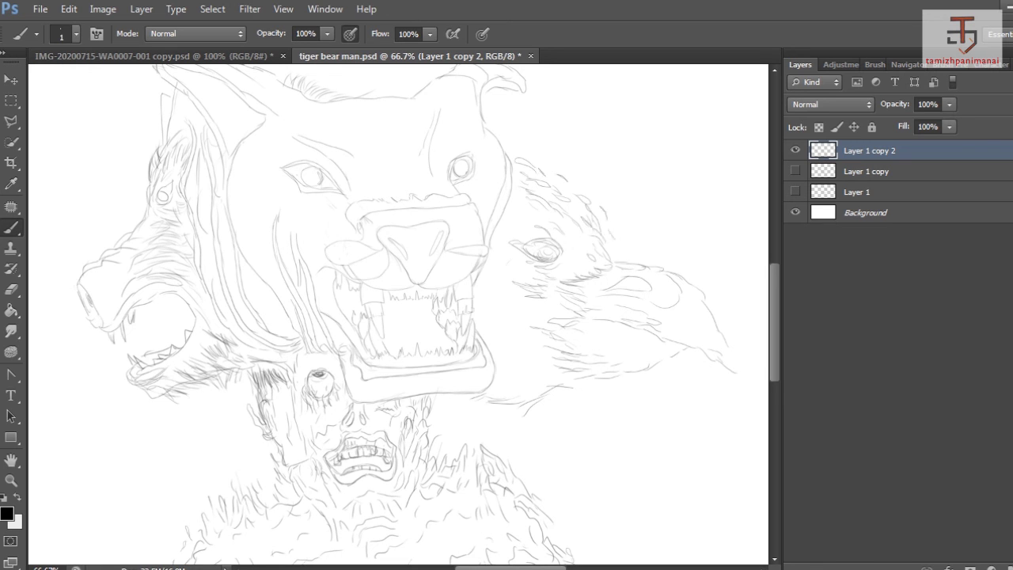
Add layered feather strokes along the bird's throat and the underside of its neck.
left_click_drag(581, 392, 565, 412)
left_click_drag(557, 399, 554, 418)
left_click_drag(603, 393, 590, 405)
key("ctrl+minus")
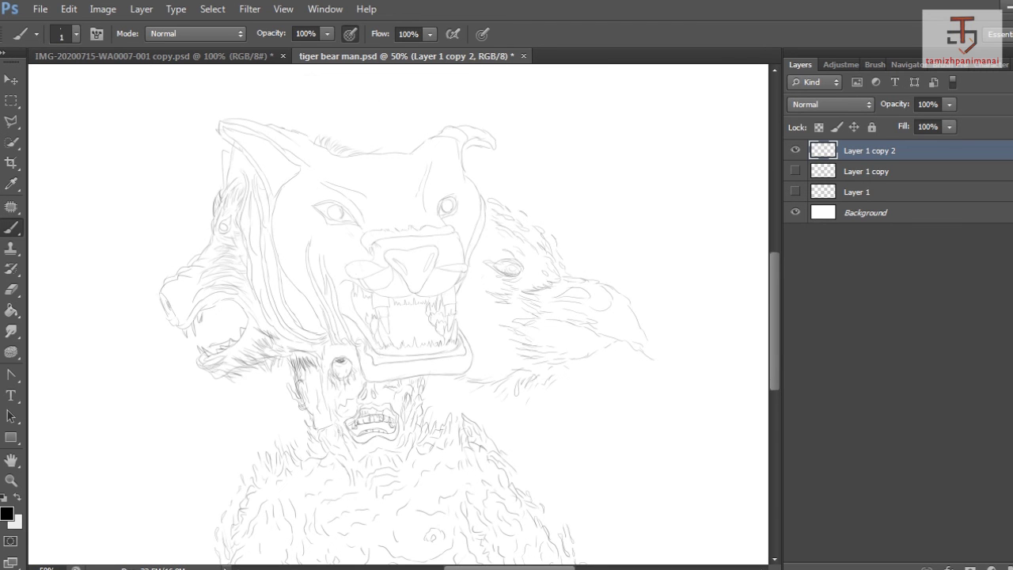
left_click_drag(508, 372, 492, 377)
mouse_move(527, 357)
left_mouse_down()
mouse_move(512, 366)
mouse_move(501, 352)
left_mouse_up()
left_click_drag(573, 345, 560, 353)
mouse_move(567, 352)
left_mouse_down()
mouse_move(548, 357)
mouse_move(564, 360)
left_mouse_up()
mouse_move(583, 359)
left_mouse_down()
mouse_move(569, 365)
mouse_move(559, 353)
left_mouse_up()
Darken the bird's mouth line, hooked beak tip and upper beak ridge with extra strokes.
mouse_move(597, 341)
left_mouse_down()
mouse_move(532, 319)
mouse_move(538, 326)
left_mouse_up()
mouse_move(576, 326)
left_mouse_down()
mouse_move(539, 323)
mouse_move(655, 361)
mouse_move(635, 322)
left_mouse_up()
left_click_drag(641, 337, 623, 311)
left_click_drag(638, 322, 621, 300)
mouse_move(628, 302)
left_mouse_down()
mouse_move(618, 294)
mouse_move(607, 317)
left_mouse_up()
mouse_move(620, 300)
left_mouse_down()
mouse_move(612, 310)
mouse_move(623, 320)
mouse_move(550, 298)
mouse_move(559, 285)
left_mouse_up()
Strengthen the bird's forehead contour and the feathers between its eye and beak.
left_click_drag(591, 282, 533, 250)
left_click_drag(565, 262, 547, 253)
left_click_drag(555, 263, 549, 276)
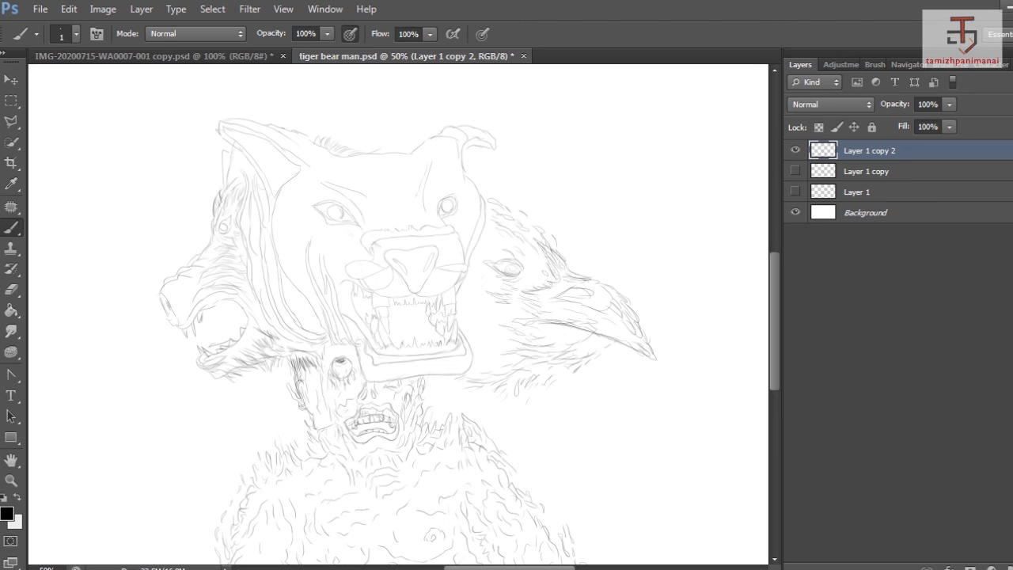
Darken the bird's cheek feathers, lower beak edge and throat line back towards the neck.
mouse_move(587, 339)
left_mouse_down()
mouse_move(540, 358)
mouse_move(505, 351)
mouse_move(502, 331)
left_mouse_up()
left_click_drag(575, 345, 514, 372)
mouse_move(617, 342)
left_mouse_down()
mouse_move(440, 397)
mouse_move(479, 398)
left_mouse_up()
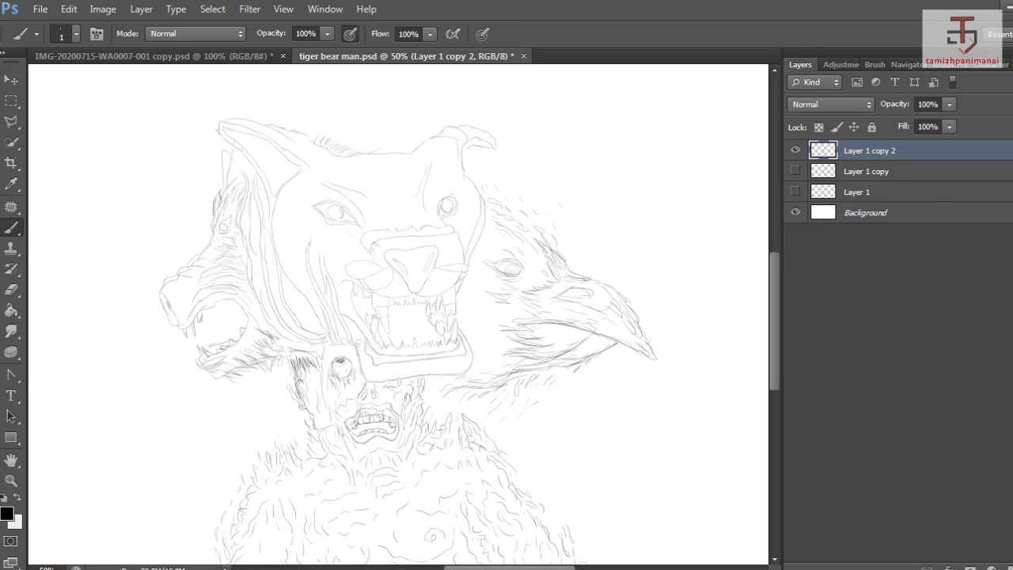
Add short feather strokes at the base of the bird's neck beside the human jaw.
left_click_drag(447, 402, 432, 412)
left_click_drag(445, 396, 427, 414)
scroll(396, 316, "down", 5)
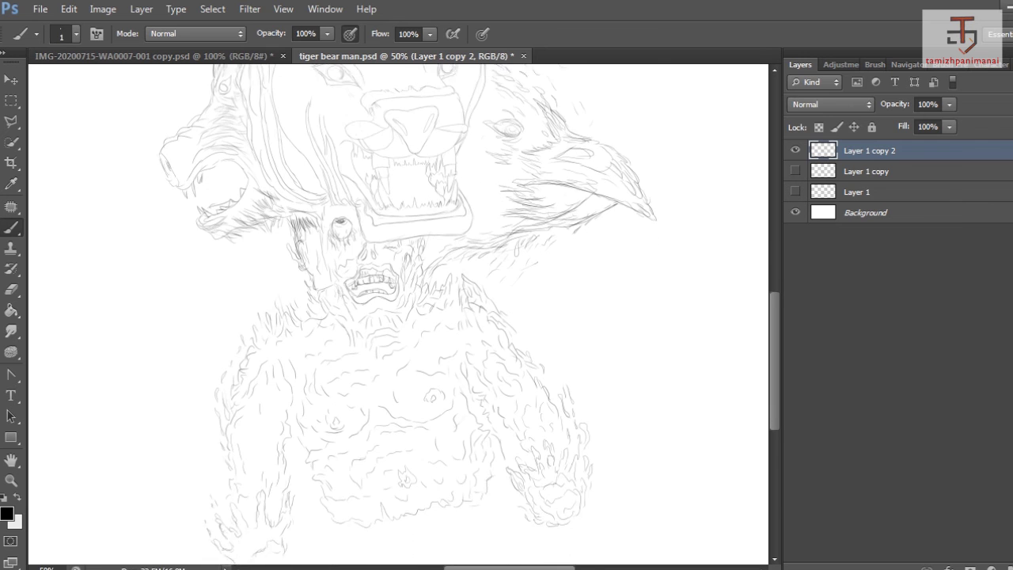
Scale the whole creature drawing down to about 85% with Free Transform and reposition it on the canvas.
scroll(396, 316, "up", 4)
key("ctrl+t")
left_click_drag(656, 86, 631, 117)
left_click_drag(543, 215, 568, 179)
left_click_drag(656, 78, 623, 117)
left_click_drag(531, 230, 567, 181)
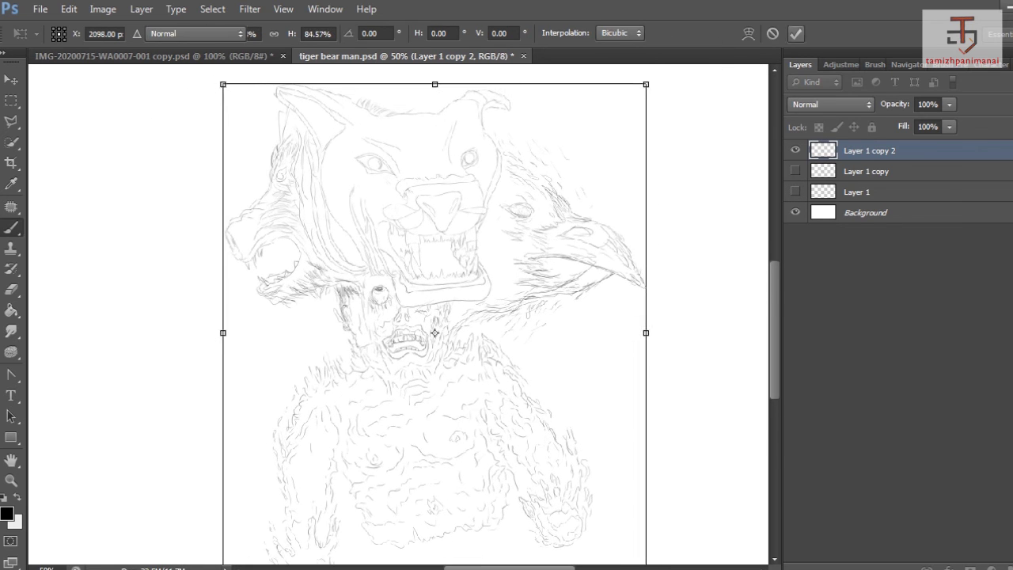
key("Return")
Add fur strokes to the left hand and arm and start the left hip and thigh below the torso.
scroll(396, 317, "down", 2)
left_click_drag(321, 471, 311, 479)
mouse_move(312, 365)
left_mouse_down()
mouse_move(318, 395)
mouse_move(299, 356)
left_mouse_up()
left_click_drag(374, 475, 379, 494)
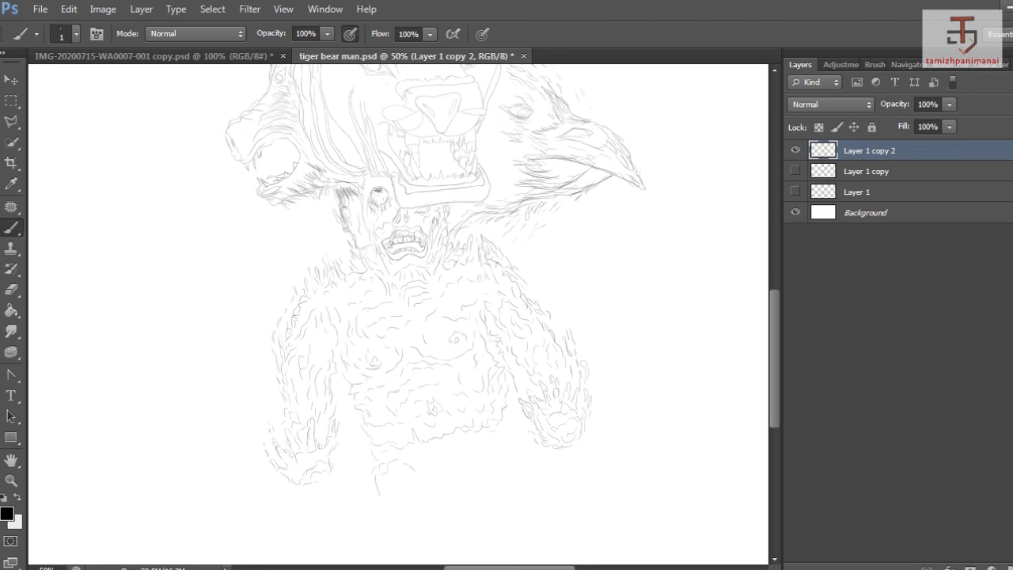
left_click_drag(360, 456, 357, 468)
Sketch short curved fur strokes forming the two upper thighs below the belly.
mouse_move(420, 504)
left_mouse_down()
mouse_move(445, 471)
mouse_move(493, 473)
left_mouse_up()
left_click_drag(488, 471, 504, 526)
left_click_drag(481, 454, 476, 474)
left_click_drag(513, 405, 521, 412)
left_click_drag(516, 483, 506, 506)
left_click_drag(510, 473, 503, 500)
left_click_drag(553, 477, 546, 499)
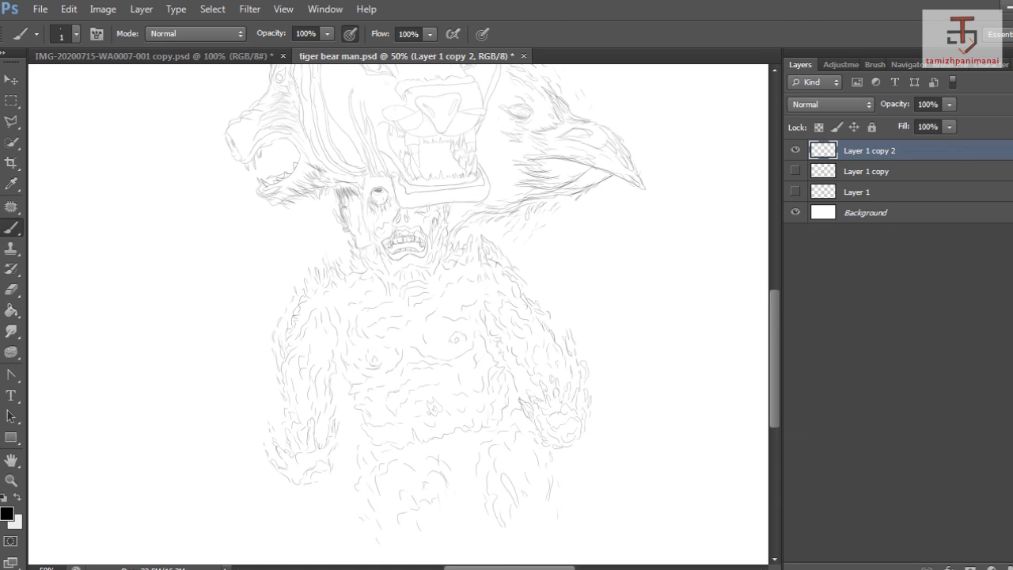
Extend the fur down both thighs with strokes along their lower areas and outer contours.
left_click_drag(365, 511, 373, 520)
mouse_move(358, 495)
left_mouse_down()
mouse_move(376, 539)
mouse_move(392, 508)
left_mouse_up()
left_click_drag(448, 447, 453, 460)
mouse_move(447, 499)
left_mouse_down()
mouse_move(441, 520)
mouse_move(460, 544)
left_mouse_up()
mouse_move(460, 525)
left_mouse_down()
mouse_move(468, 543)
mouse_move(474, 531)
left_mouse_up()
mouse_move(486, 526)
left_mouse_down()
mouse_move(499, 544)
mouse_move(520, 541)
left_mouse_up()
mouse_move(520, 522)
left_mouse_down()
mouse_move(529, 536)
mouse_move(555, 533)
left_mouse_up()
mouse_move(571, 503)
left_mouse_down()
mouse_move(564, 537)
mouse_move(569, 505)
left_mouse_up()
left_click_drag(570, 469, 581, 513)
left_click_drag(359, 513, 353, 529)
left_click_drag(351, 488, 343, 500)
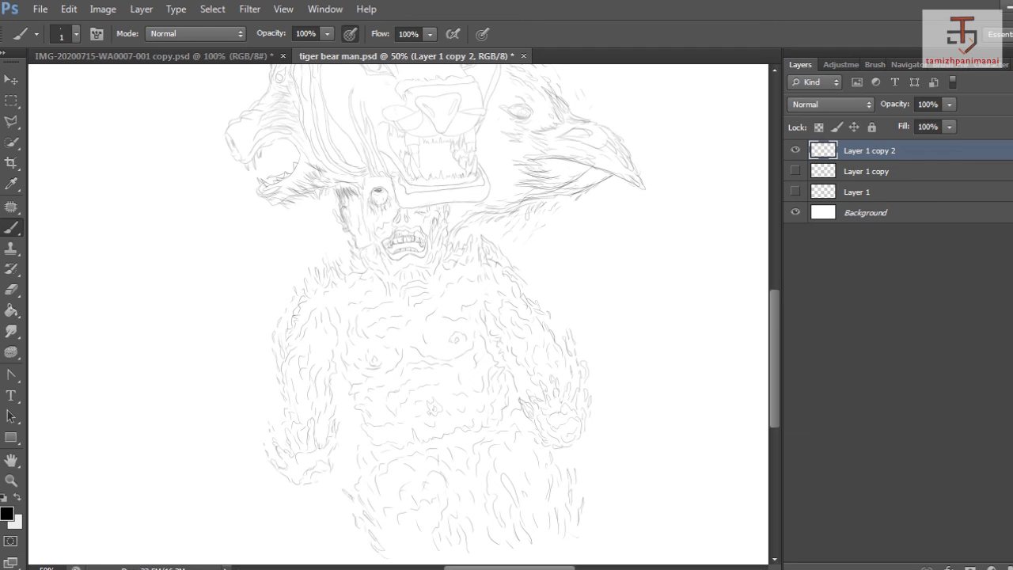
Add fur along the right thigh's outer contour below the hand and at its lower end.
left_click_drag(573, 449, 568, 462)
left_click_drag(585, 413, 582, 429)
scroll(398, 317, "down", 1)
mouse_move(520, 512)
left_mouse_down()
mouse_move(528, 520)
mouse_move(546, 505)
mouse_move(574, 507)
mouse_move(558, 526)
mouse_move(527, 527)
left_mouse_up()
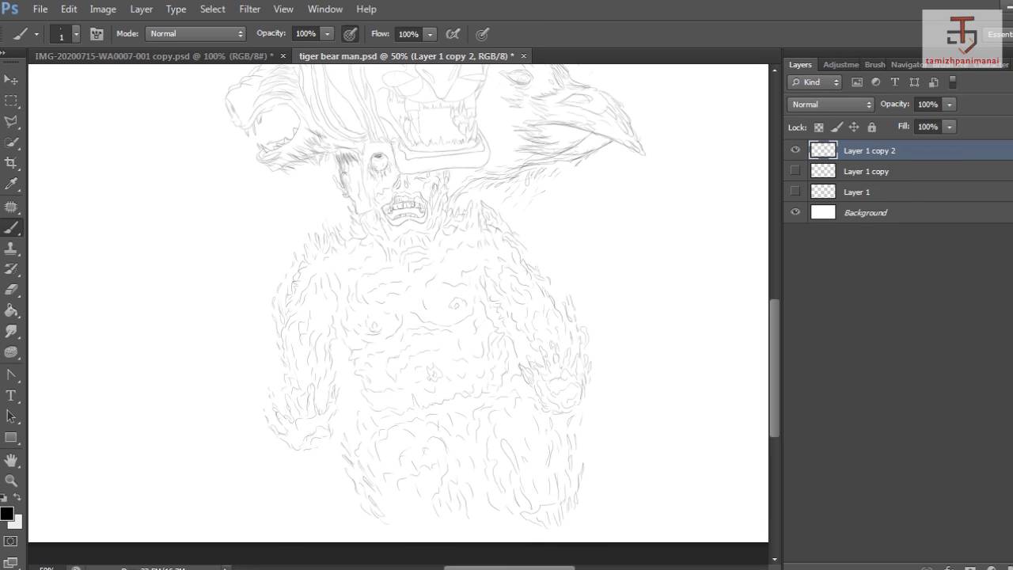
Draw longer fur strokes hanging from the lower end of the left thigh and between the legs.
mouse_move(473, 507)
left_mouse_down()
mouse_move(470, 527)
mouse_move(444, 522)
left_mouse_up()
mouse_move(440, 497)
left_mouse_down()
mouse_move(431, 527)
mouse_move(427, 508)
left_mouse_up()
mouse_move(428, 497)
left_mouse_down()
mouse_move(417, 524)
mouse_move(407, 517)
left_mouse_up()
mouse_move(421, 505)
left_mouse_down()
mouse_move(389, 534)
mouse_move(403, 538)
left_mouse_up()
left_click_drag(508, 501, 499, 526)
Darken the inner thigh contour where the two legs meet with layered fur strokes.
mouse_move(469, 457)
left_mouse_down()
mouse_move(467, 475)
mouse_move(478, 470)
mouse_move(464, 462)
left_mouse_up()
left_click_drag(474, 423, 465, 447)
mouse_move(475, 421)
left_mouse_down()
mouse_move(464, 443)
mouse_move(490, 475)
left_mouse_up()
mouse_move(497, 478)
left_mouse_down()
mouse_move(486, 516)
mouse_move(476, 480)
left_mouse_up()
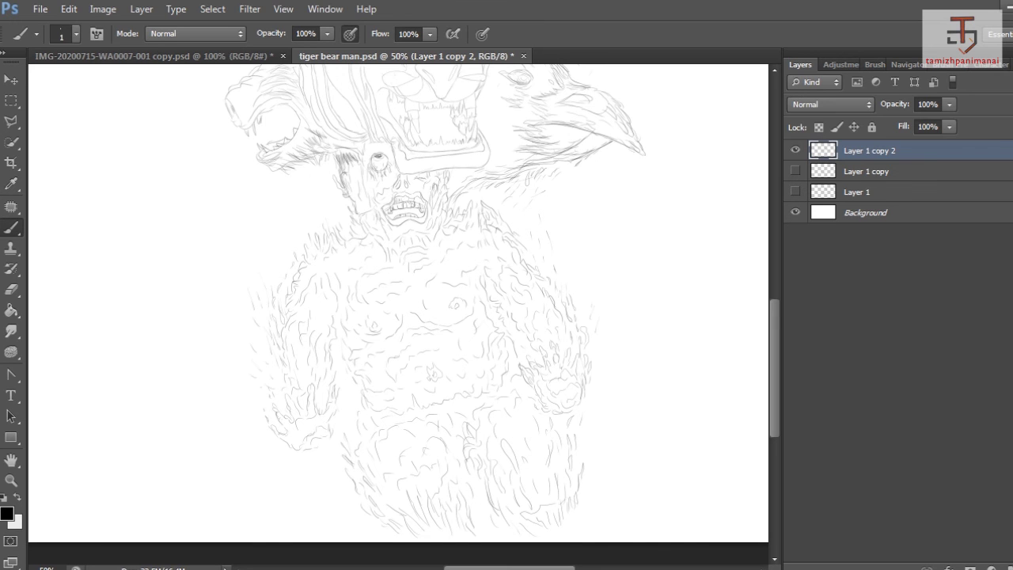
Add loose, light hair strokes standing out around the outer contours of the arms.
left_click_drag(263, 358, 250, 367)
key("ctrl+plus")
scroll(398, 317, "up", 2)
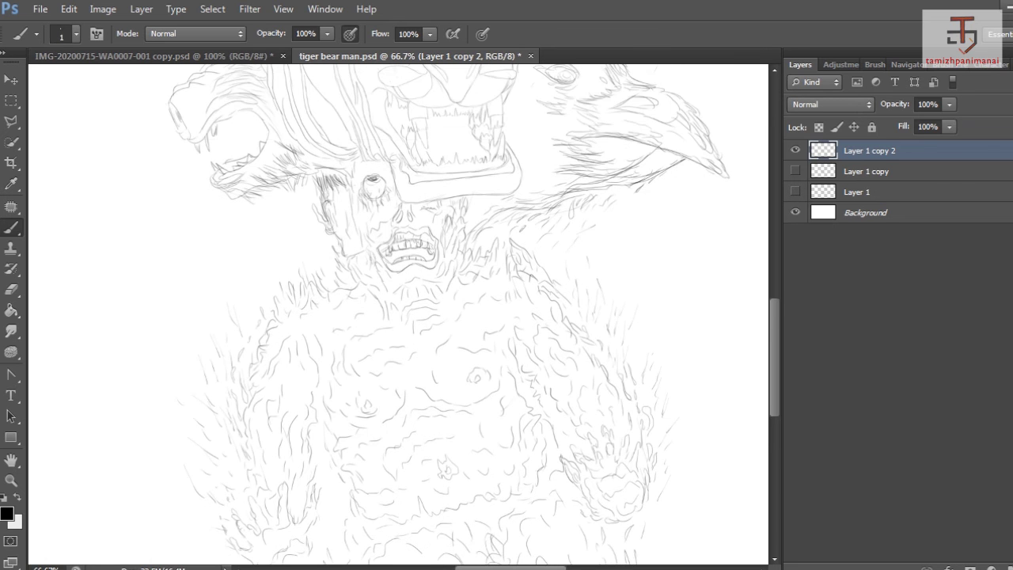
Add feather strokes under the bird's neck and hair strokes along the left side of the human neck and shoulder.
left_click_drag(609, 203, 542, 250)
left_click_drag(503, 224, 497, 234)
left_click_drag(493, 228, 485, 242)
mouse_move(329, 260)
left_mouse_down()
mouse_move(322, 277)
mouse_move(307, 256)
left_mouse_up()
mouse_move(319, 254)
left_mouse_down()
mouse_move(294, 274)
mouse_move(280, 315)
left_mouse_up()
Darken the fur behind the bear's mouth and along its cheek and lower jaw with layered strokes.
scroll(237, 325, "up", 5)
left_click_drag(277, 270, 264, 288)
mouse_move(280, 274)
left_mouse_down()
mouse_move(255, 295)
mouse_move(265, 306)
left_mouse_up()
left_click_drag(283, 290, 266, 342)
left_click_drag(268, 328, 259, 350)
left_click_drag(253, 345, 250, 360)
left_click_drag(252, 350, 244, 379)
mouse_move(261, 361)
left_mouse_down()
mouse_move(250, 375)
mouse_move(258, 370)
left_mouse_up()
mouse_move(290, 340)
left_mouse_down()
mouse_move(265, 362)
mouse_move(286, 348)
left_mouse_up()
Layer fur strokes over the bear's cheek and along the top of its open mouth.
mouse_move(291, 292)
left_mouse_down()
mouse_move(280, 320)
mouse_move(271, 304)
left_mouse_up()
mouse_move(281, 269)
left_mouse_down()
mouse_move(257, 302)
mouse_move(207, 288)
left_mouse_up()
left_click_drag(226, 279, 201, 290)
mouse_move(228, 261)
left_mouse_down()
mouse_move(213, 272)
mouse_move(245, 267)
mouse_move(203, 269)
left_mouse_up()
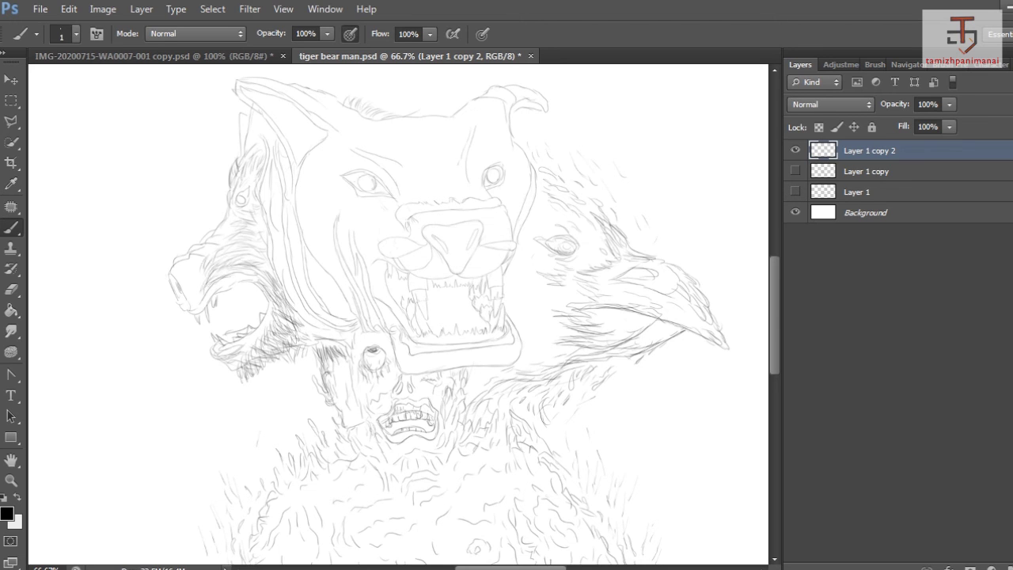
Thicken the fur around the bear's forehead, eye and upper snout ridge.
left_click_drag(209, 234, 202, 242)
left_click_drag(233, 174, 228, 188)
left_click_drag(228, 197, 228, 227)
left_click_drag(233, 225, 216, 240)
left_click_drag(231, 232, 215, 251)
left_click_drag(240, 241, 216, 264)
mouse_move(268, 272)
left_mouse_down()
mouse_move(229, 258)
mouse_move(257, 267)
left_mouse_up()
Fill in the bear's cheek, nose bridge and muzzle fur and add strokes beside the tiger's left ear.
left_click_drag(271, 248, 258, 255)
mouse_move(268, 222)
left_mouse_down()
mouse_move(253, 242)
mouse_move(247, 224)
left_mouse_up()
left_click_drag(241, 219, 225, 228)
left_click_drag(228, 216, 211, 236)
left_click_drag(216, 228, 205, 239)
mouse_move(205, 239)
left_mouse_down()
mouse_move(169, 265)
mouse_move(185, 279)
mouse_move(177, 312)
mouse_move(200, 331)
left_mouse_up()
mouse_move(202, 315)
left_mouse_down()
mouse_move(195, 327)
mouse_move(190, 312)
mouse_move(201, 301)
left_mouse_up()
left_click_drag(231, 283, 215, 293)
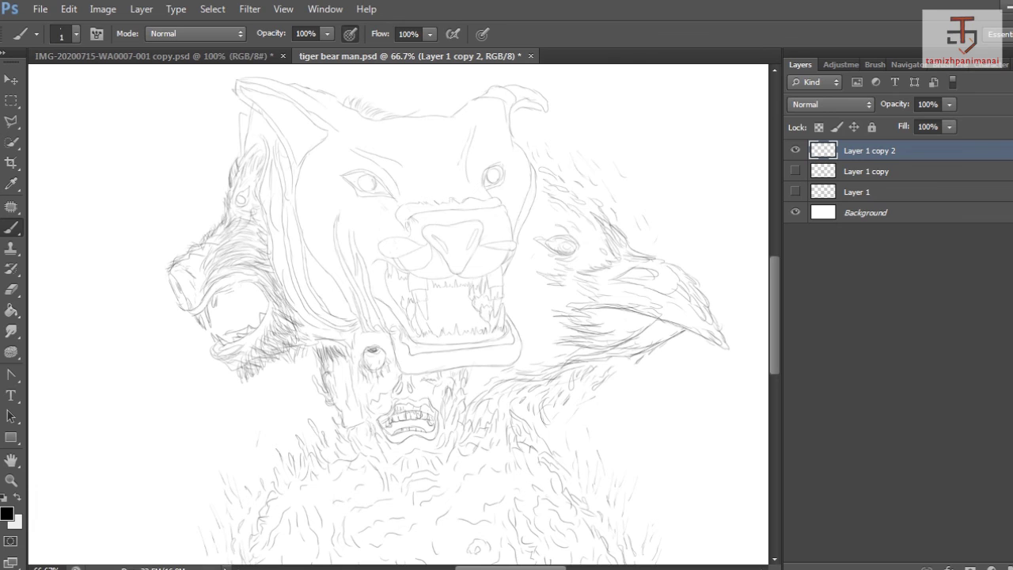
mouse_move(258, 117)
left_mouse_down()
mouse_move(255, 144)
mouse_move(279, 154)
left_mouse_up()
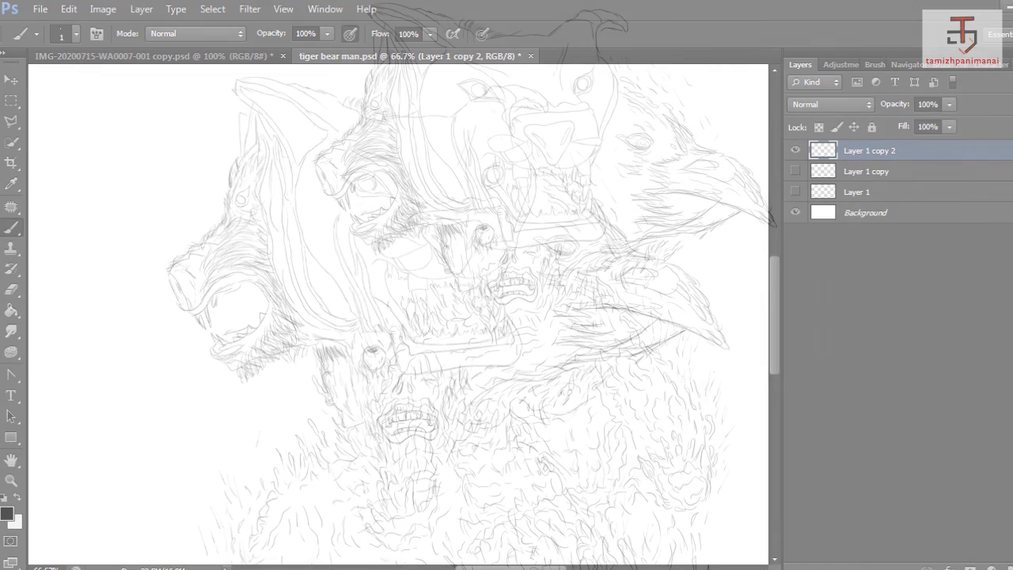